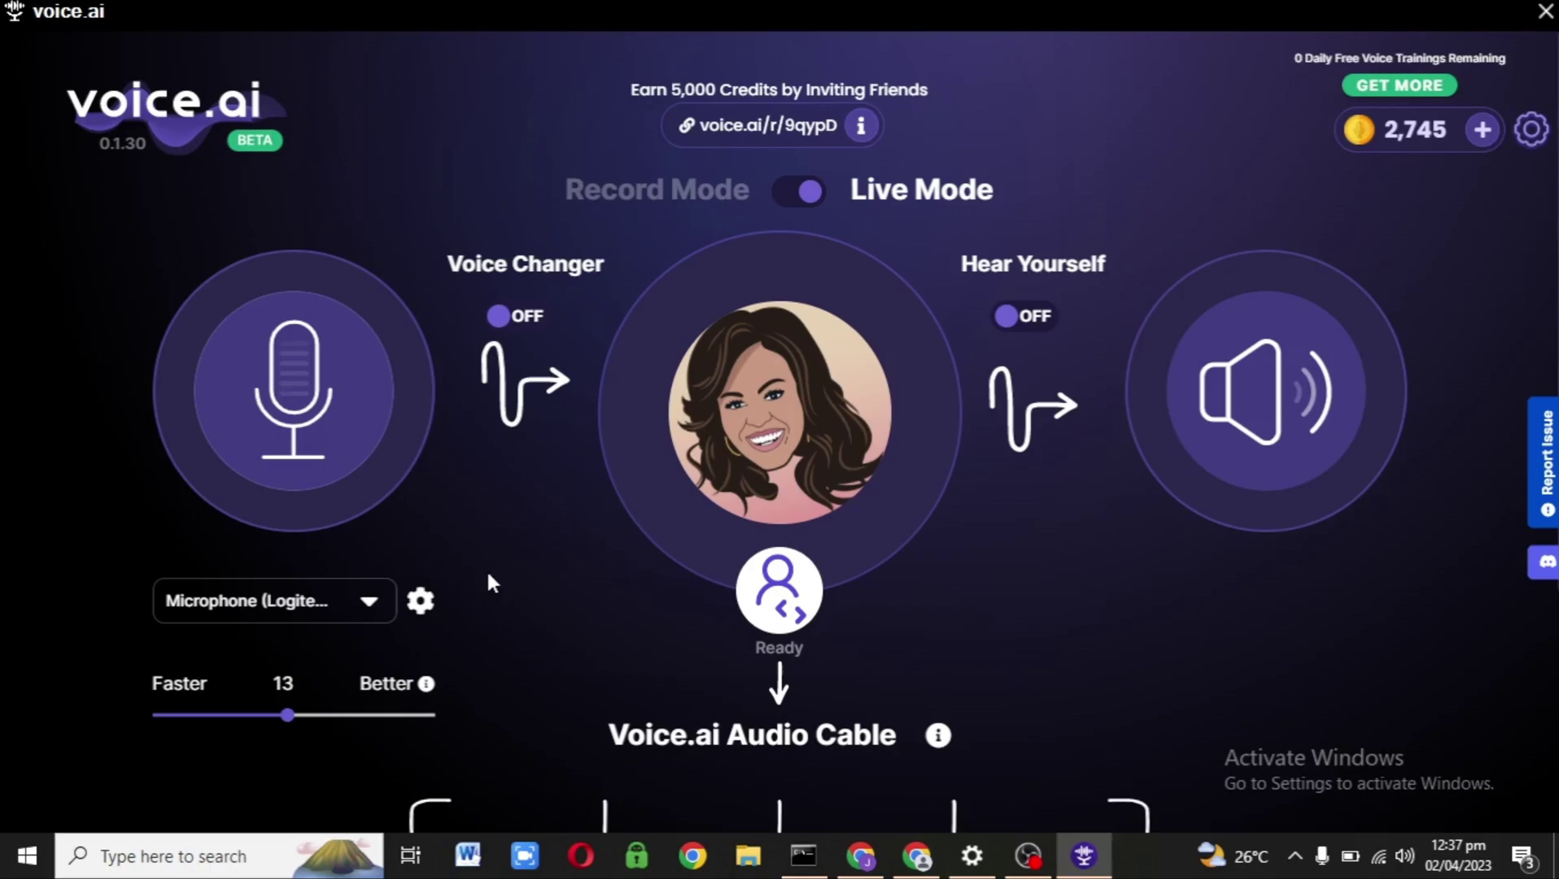
# Step: Open Voice.ai's Audio Settings using the gear beside the microphone dropdown
pyautogui.click(420, 600)
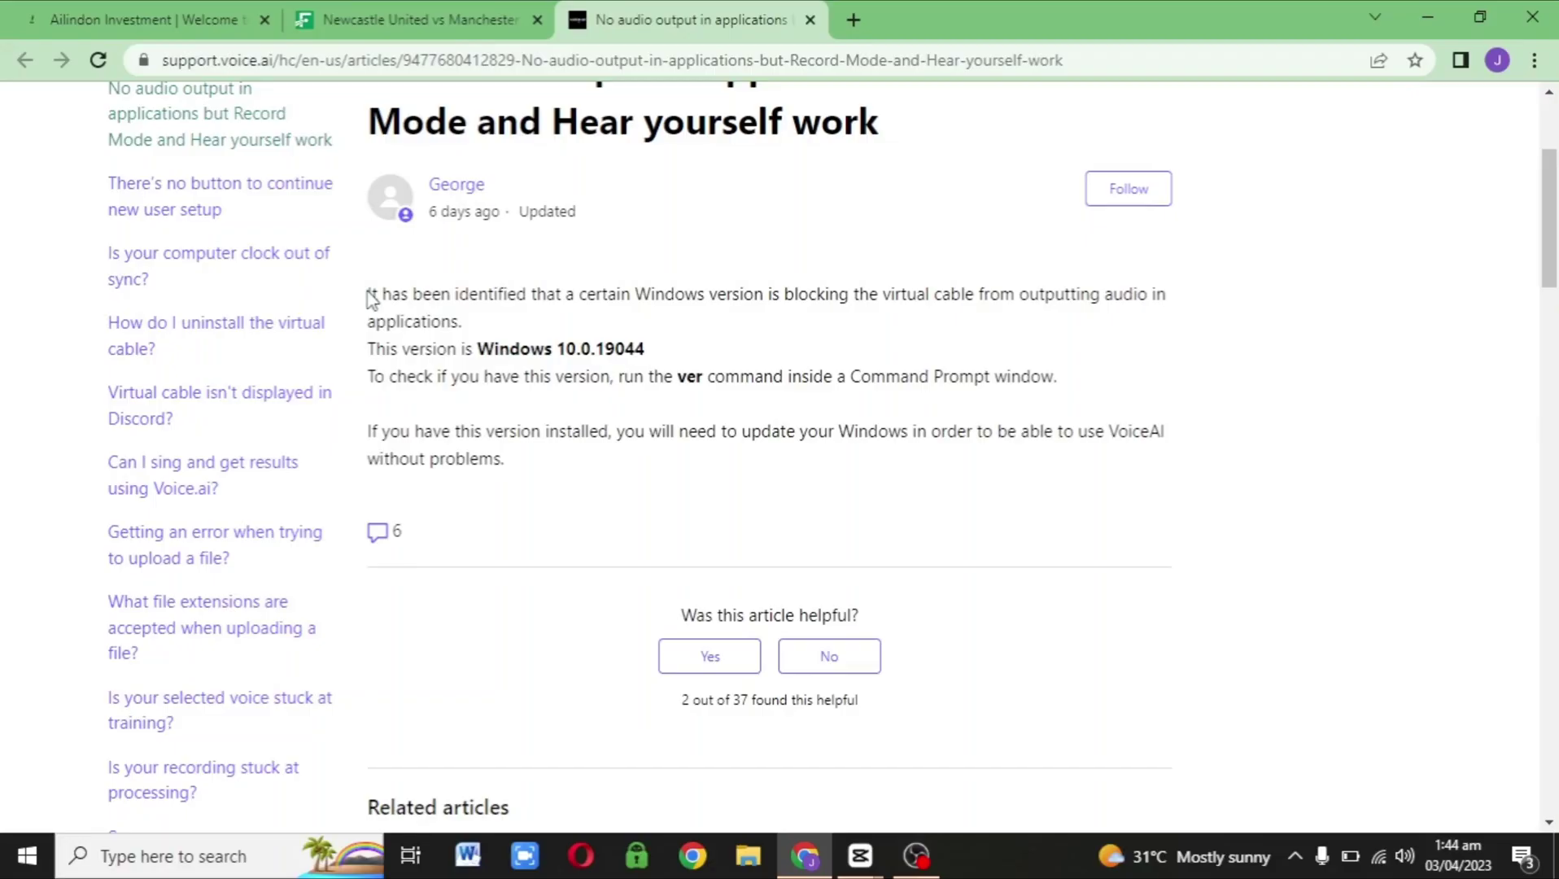
pyautogui.moveTo(659, 356); pyautogui.dragTo(485, 362)
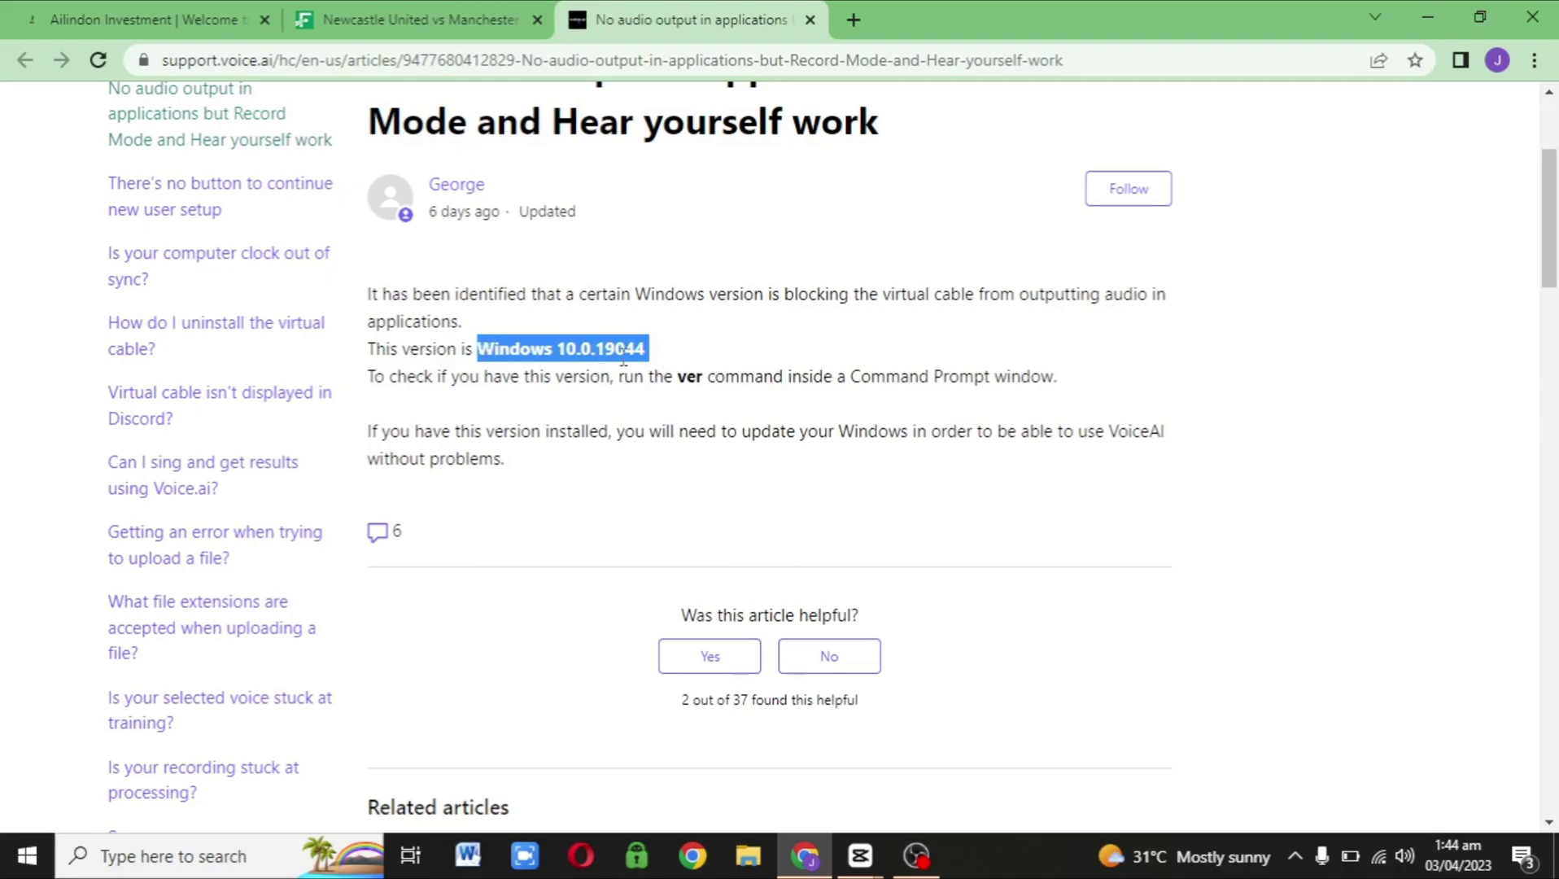
pyautogui.moveTo(366, 294); pyautogui.dragTo(568, 330)
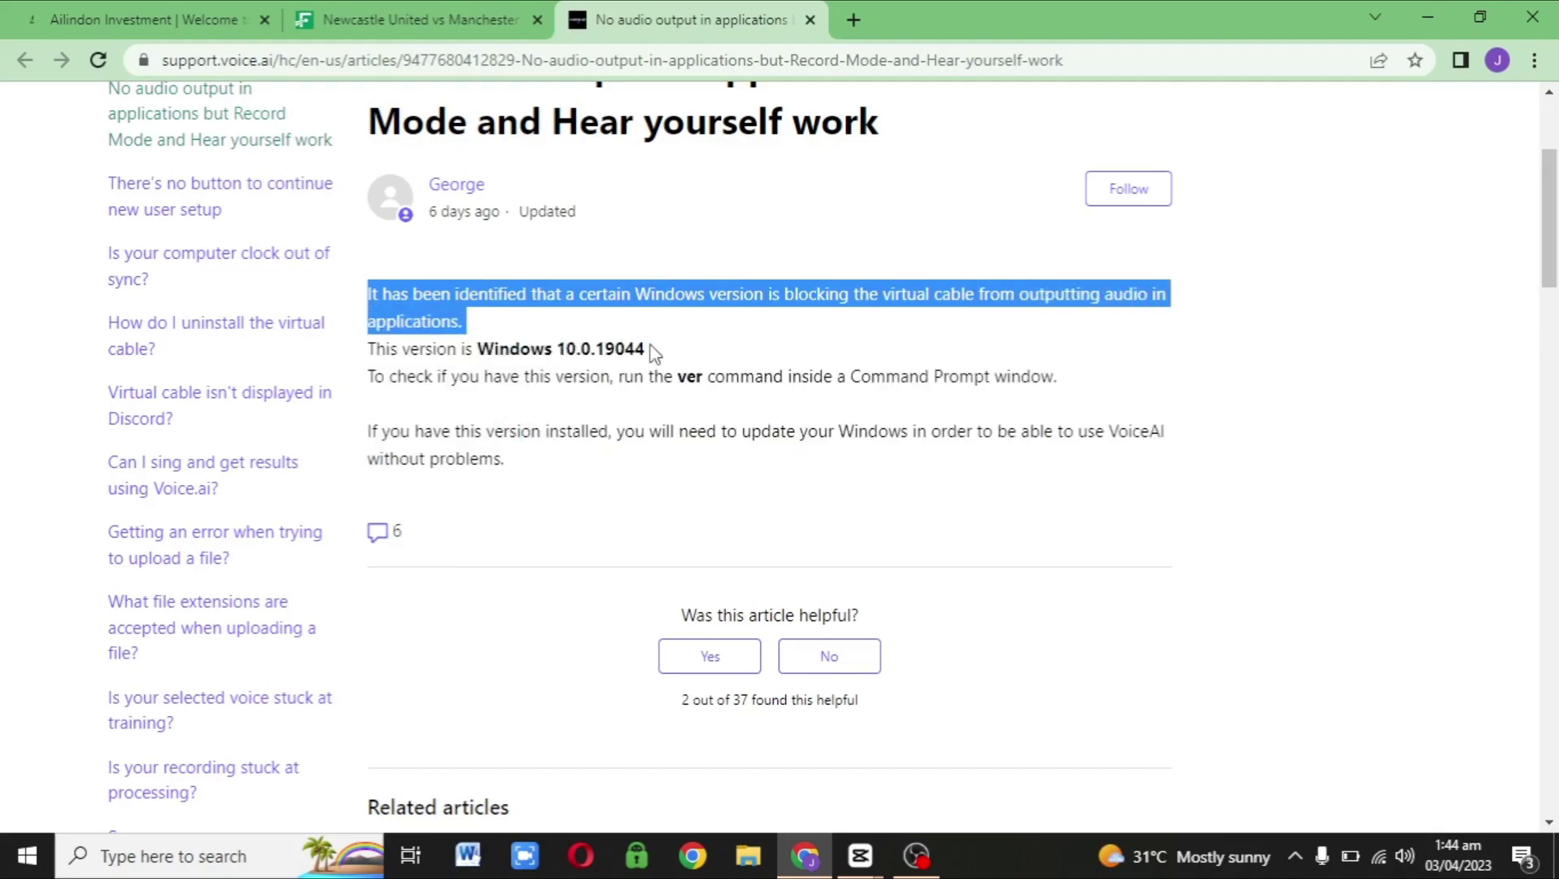
pyautogui.moveTo(653, 353); pyautogui.dragTo(485, 360)
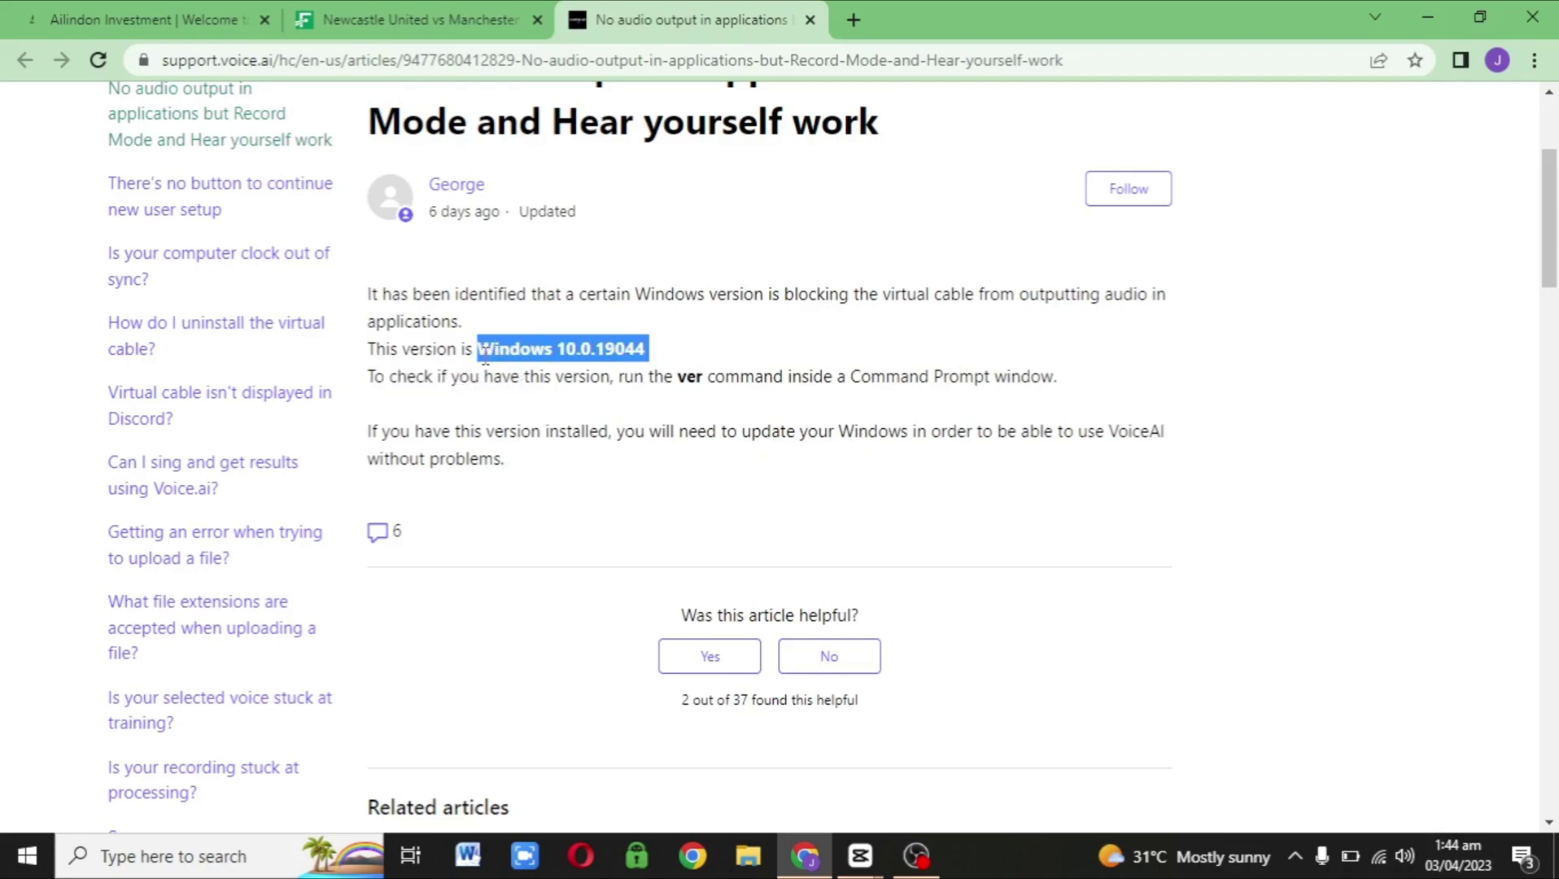
pyautogui.click(715, 377)
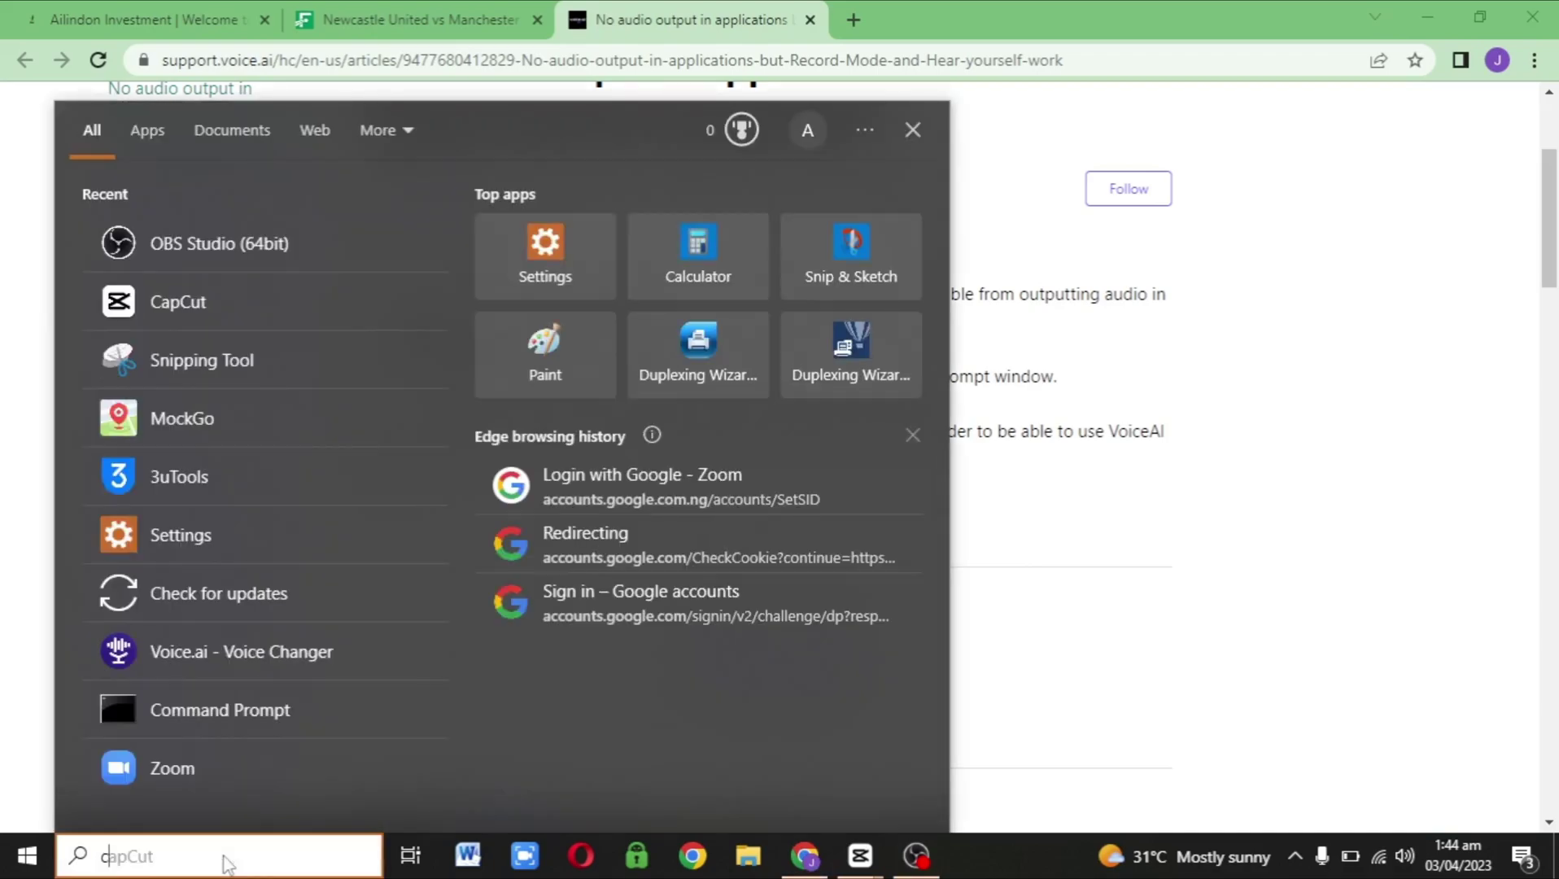
# Step: Launch Command Prompt via the cmd search and place it beside the support article
pyautogui.write('md')
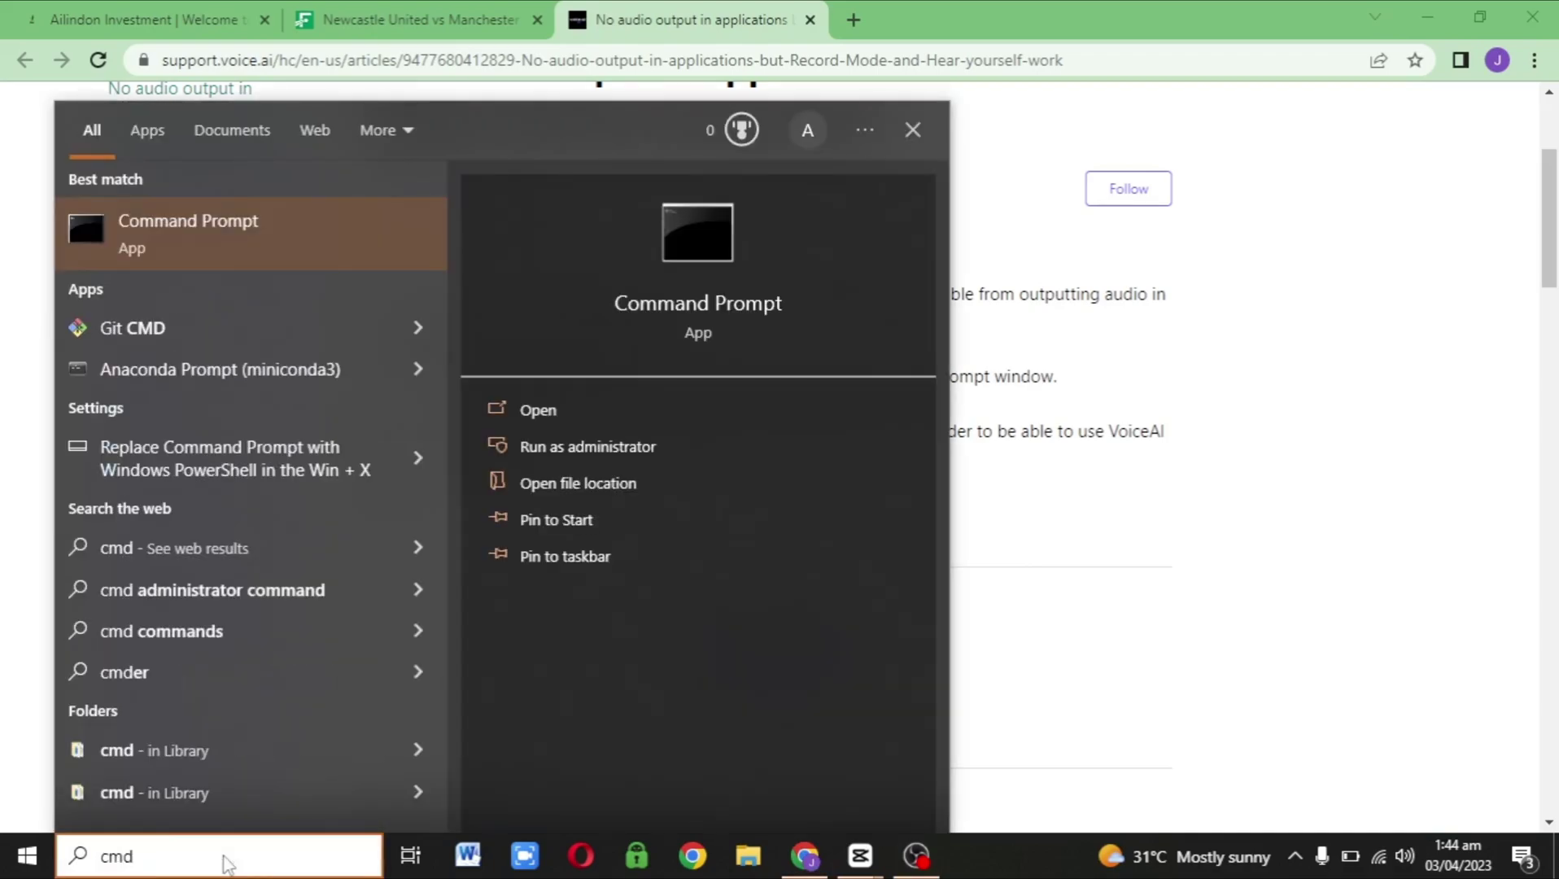
pyautogui.press('Return')
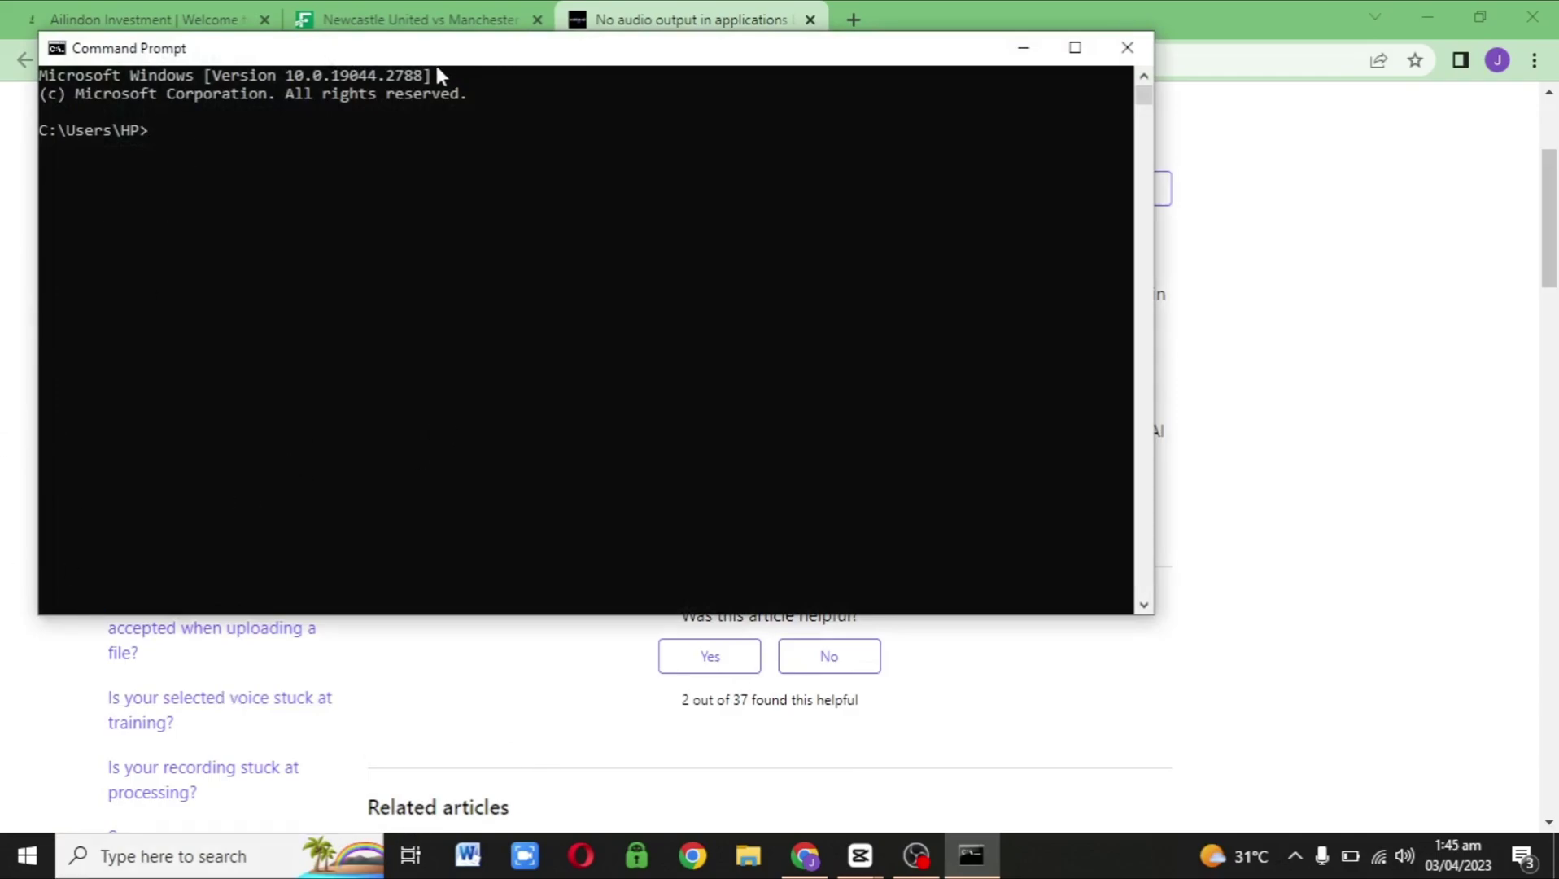
pyautogui.moveTo(437, 74); pyautogui.dragTo(342, 78)
pyautogui.moveTo(591, 55); pyautogui.dragTo(1371, 295)
pyautogui.click(1278, 388)
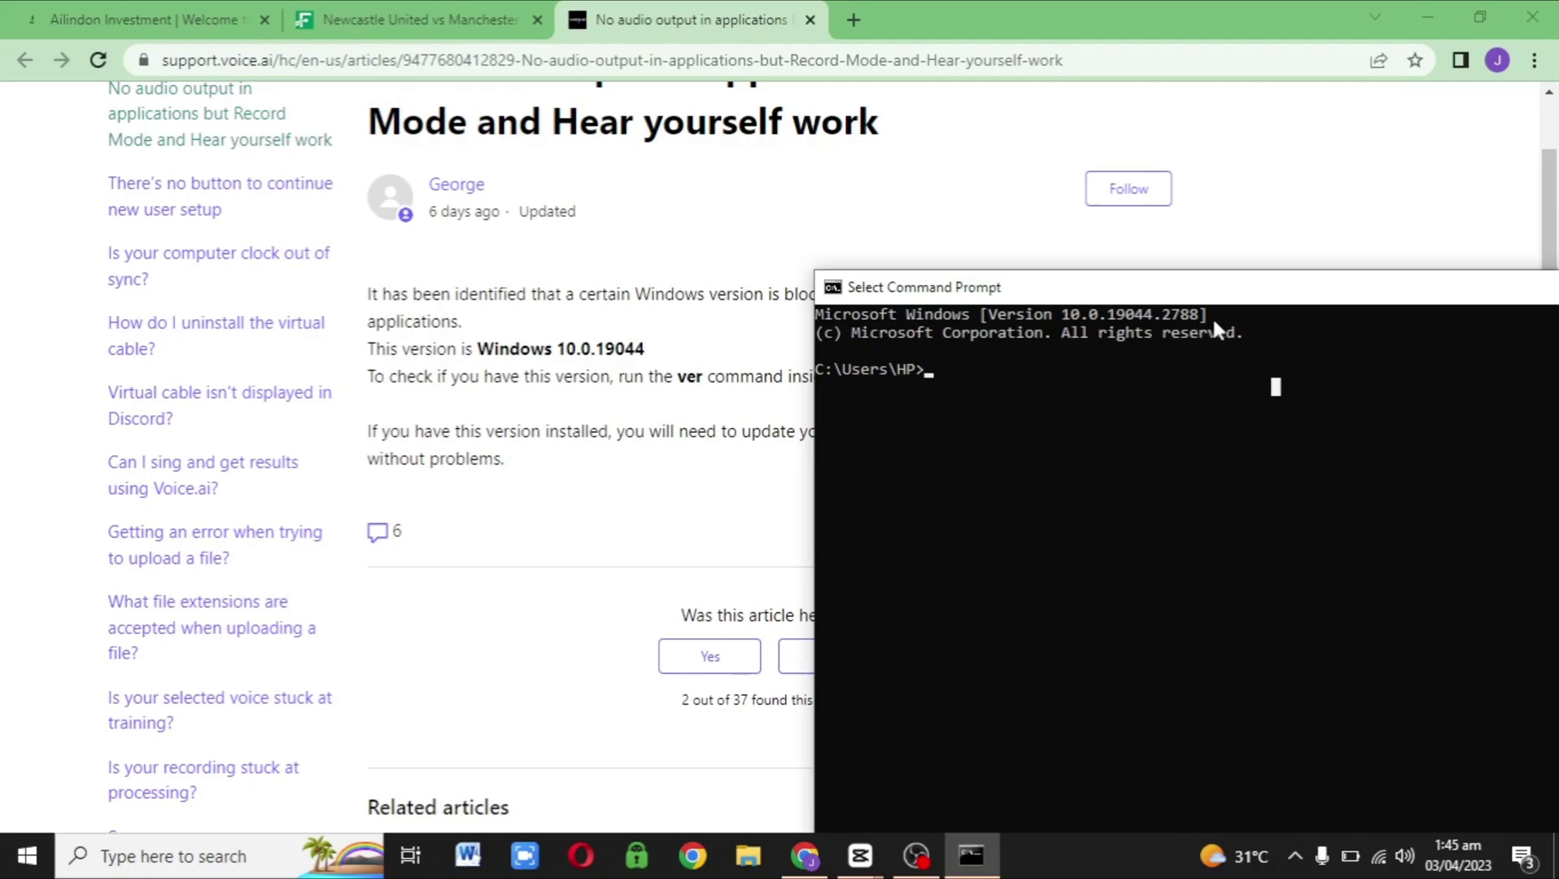
pyautogui.moveTo(1214, 317); pyautogui.dragTo(817, 315)
pyautogui.hotkey('ctrl', 'c')
pyautogui.click(992, 369)
# Step: Run ver to confirm Windows 10.0.19044.2788, then close the console
pyautogui.write('ve')
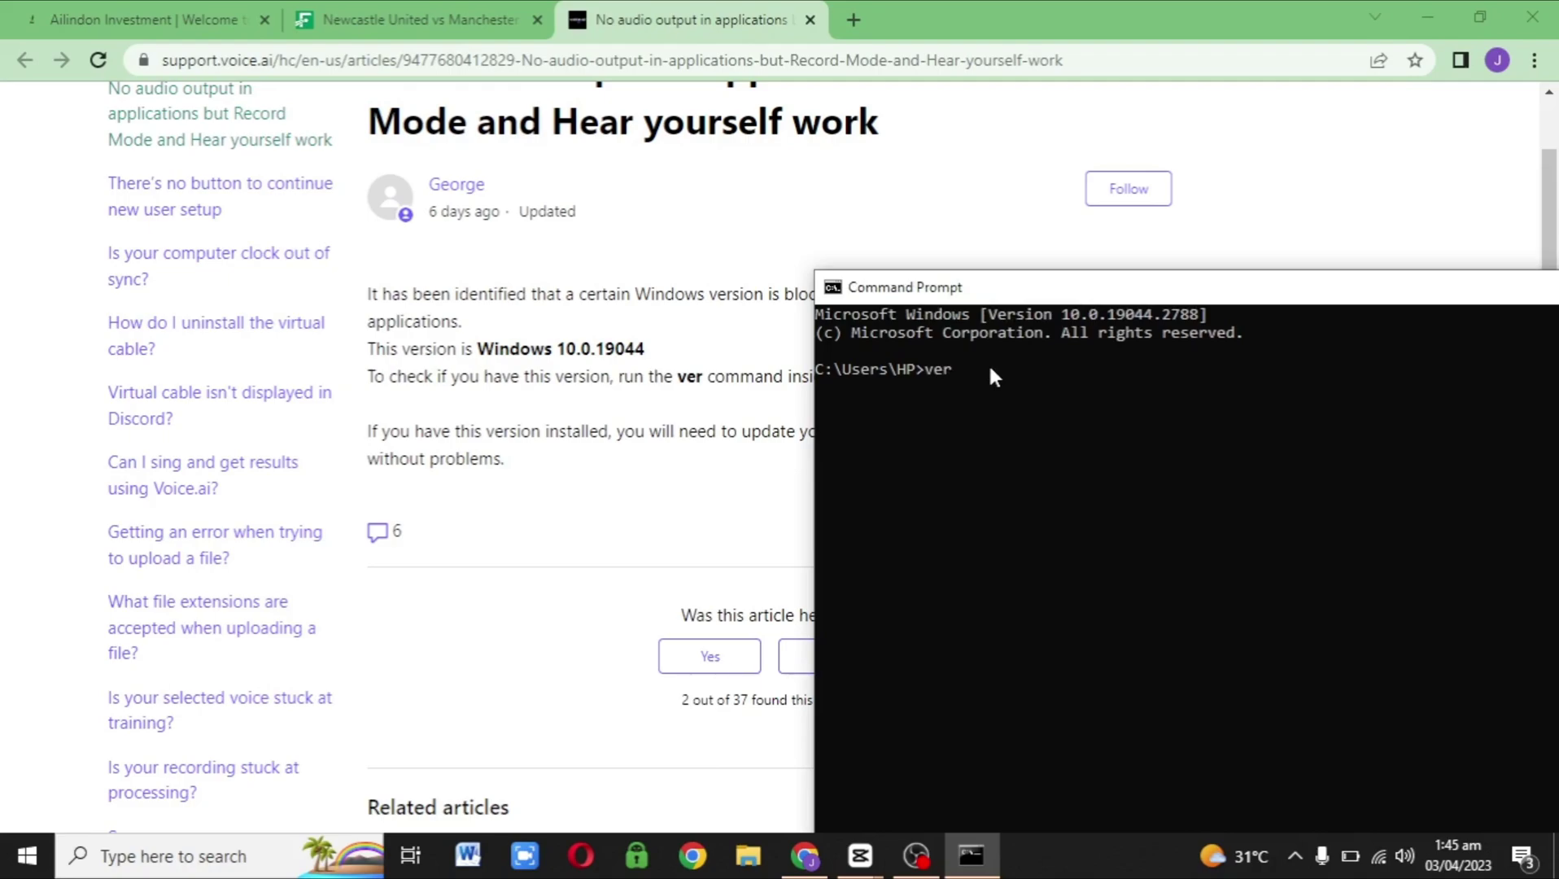
pyautogui.write('r')
pyautogui.press('Return')
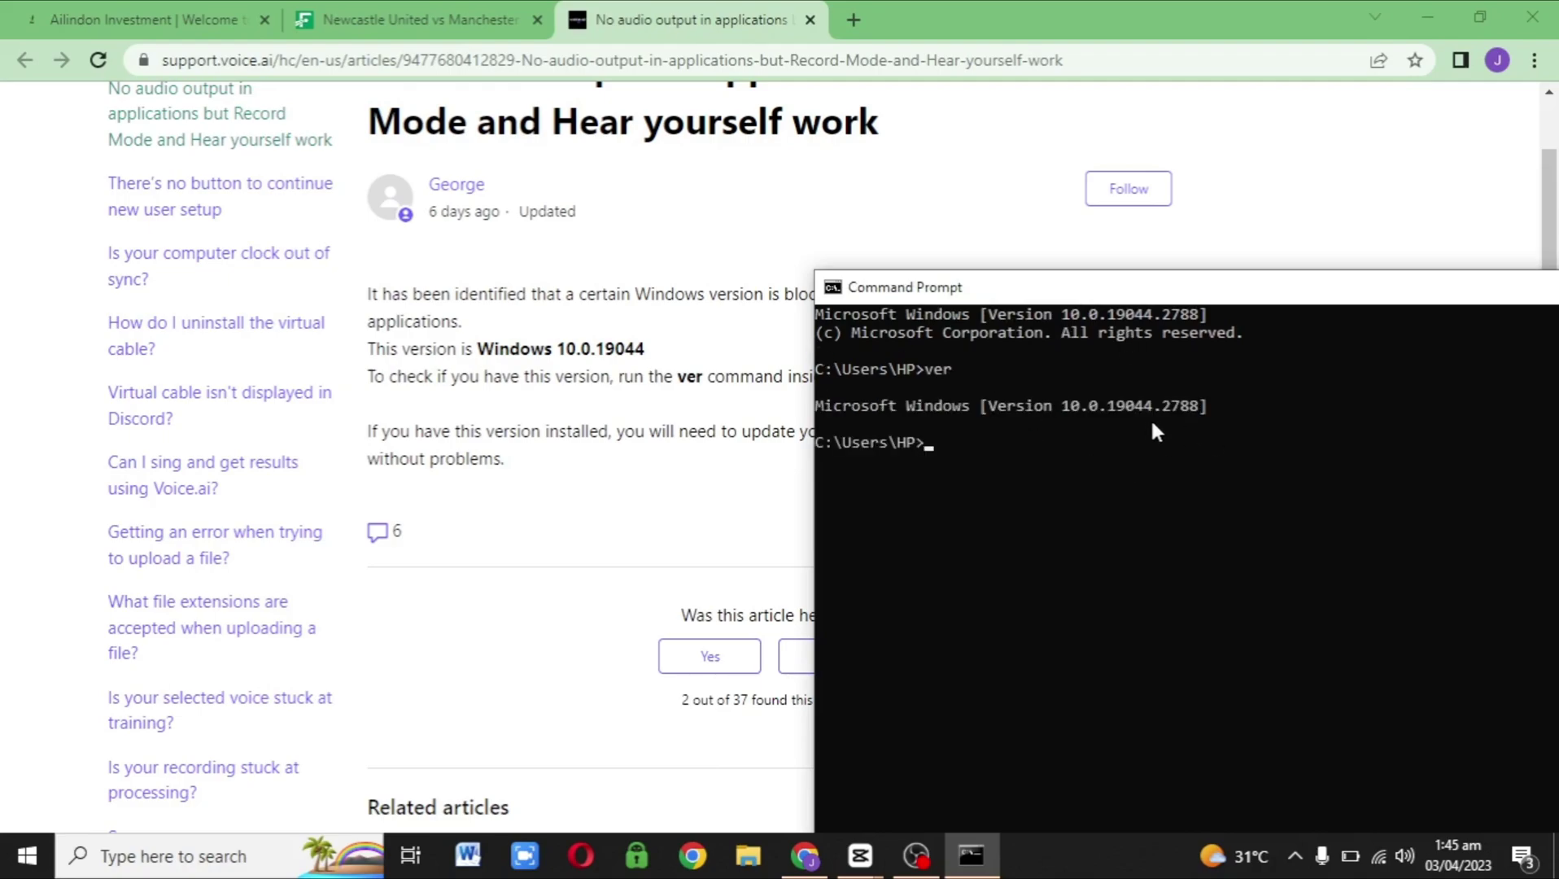
pyautogui.hotkey('alt', 'F4')
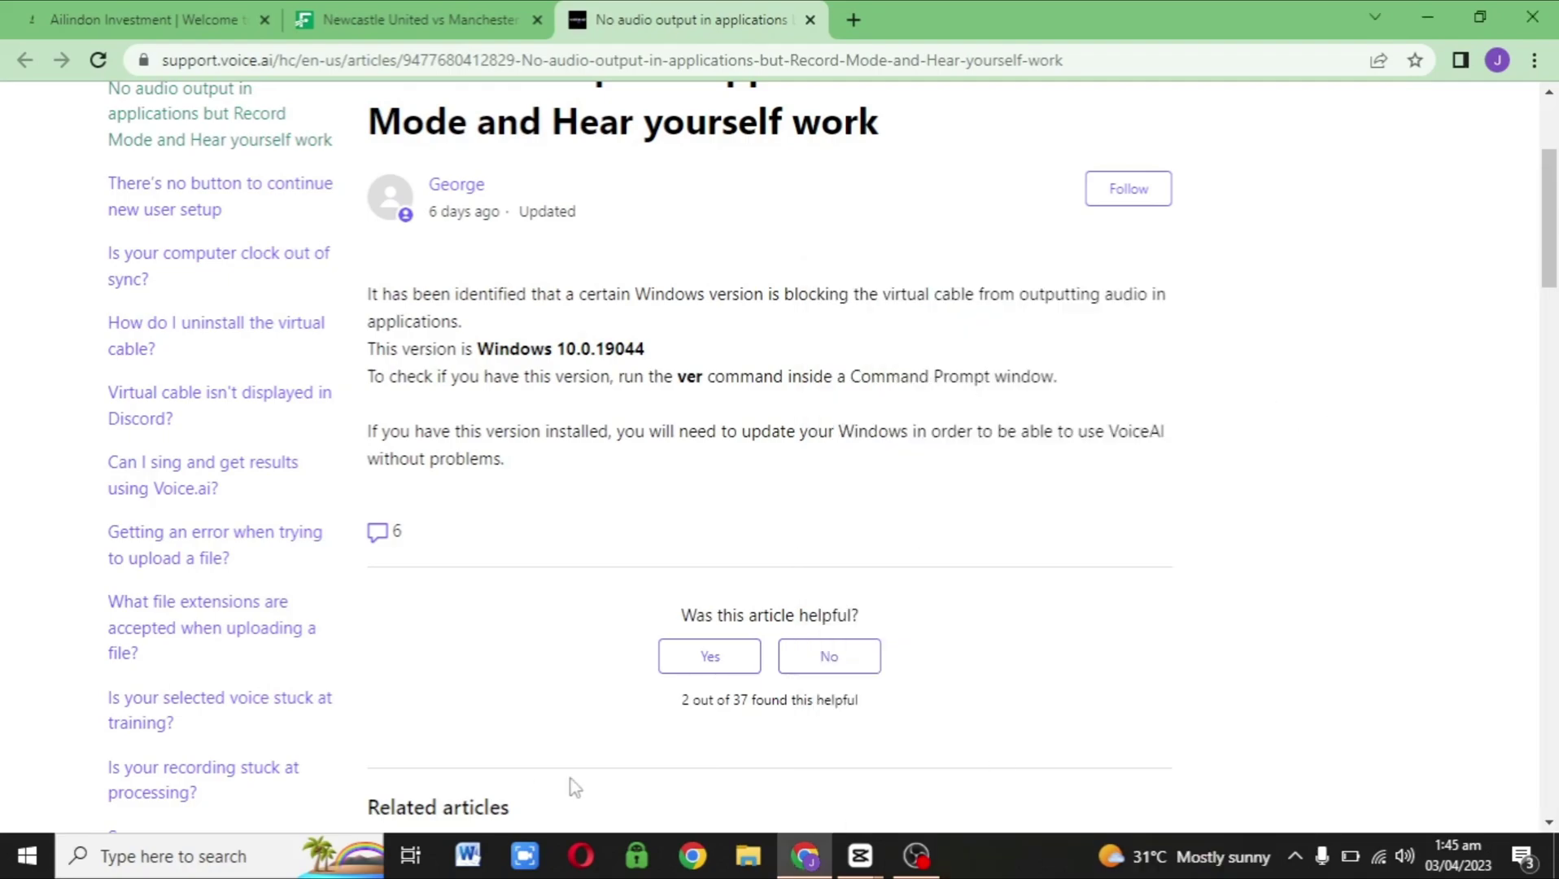
# Step: Search 'win' to reach Windows Update settings and start a check for updates
pyautogui.click(216, 855)
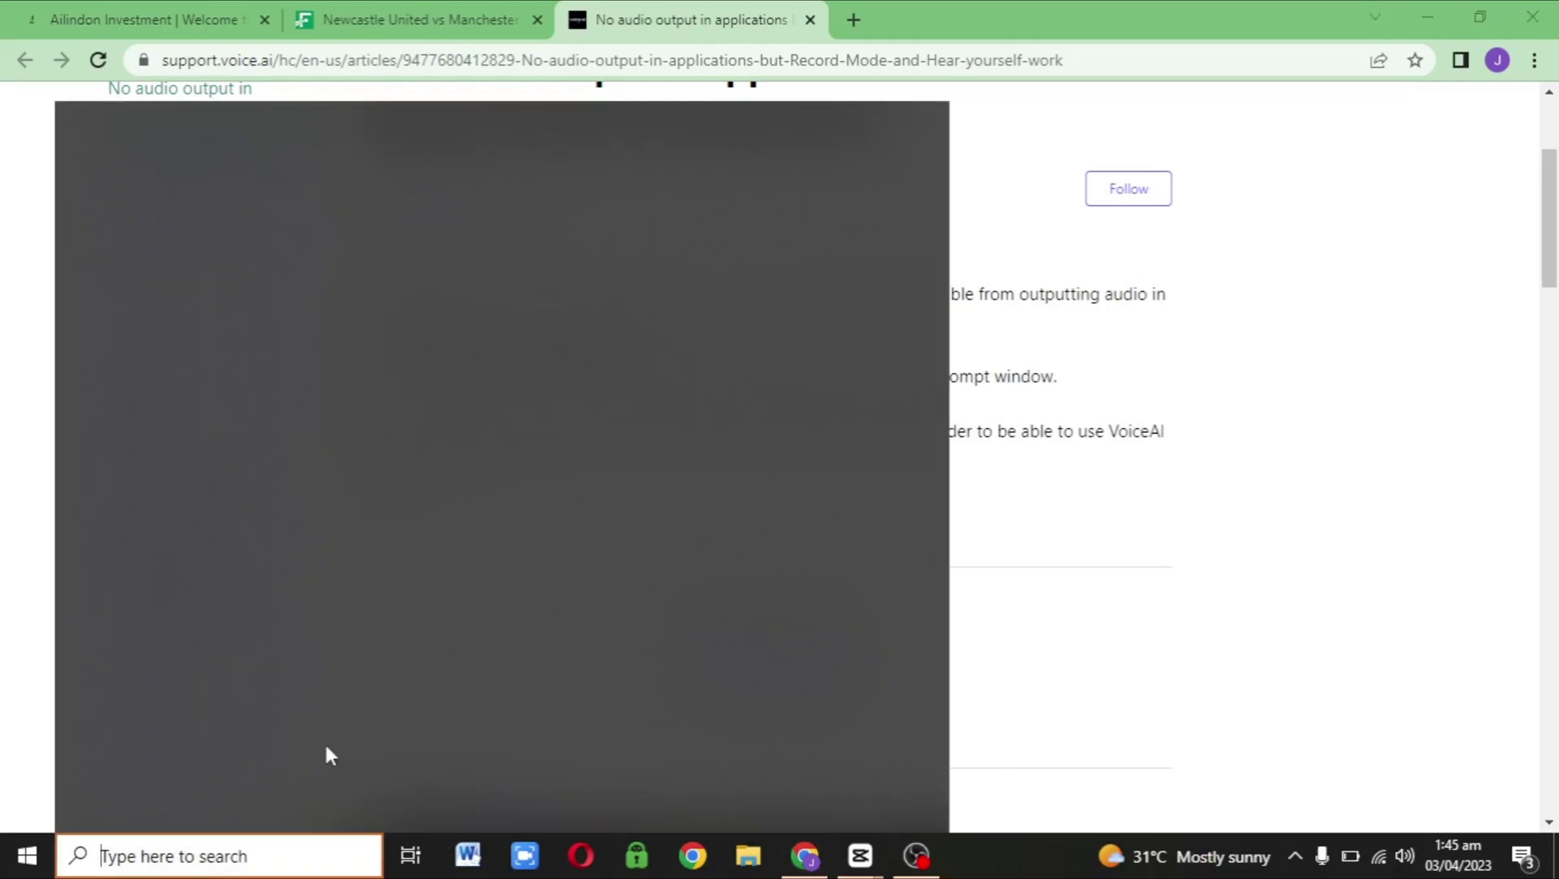
pyautogui.write('w')
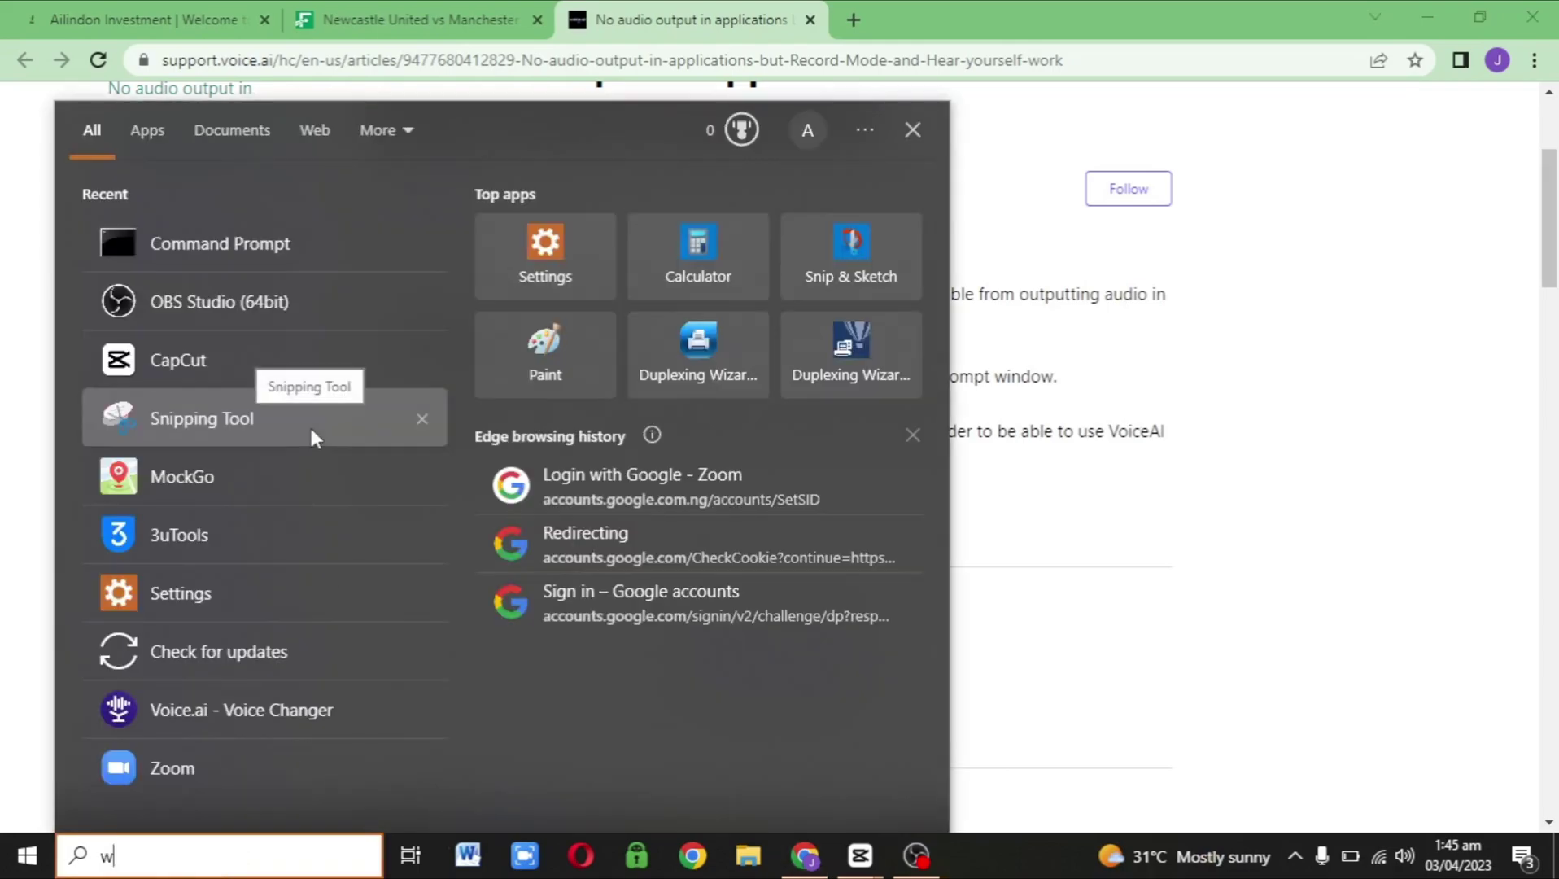
pyautogui.write('in')
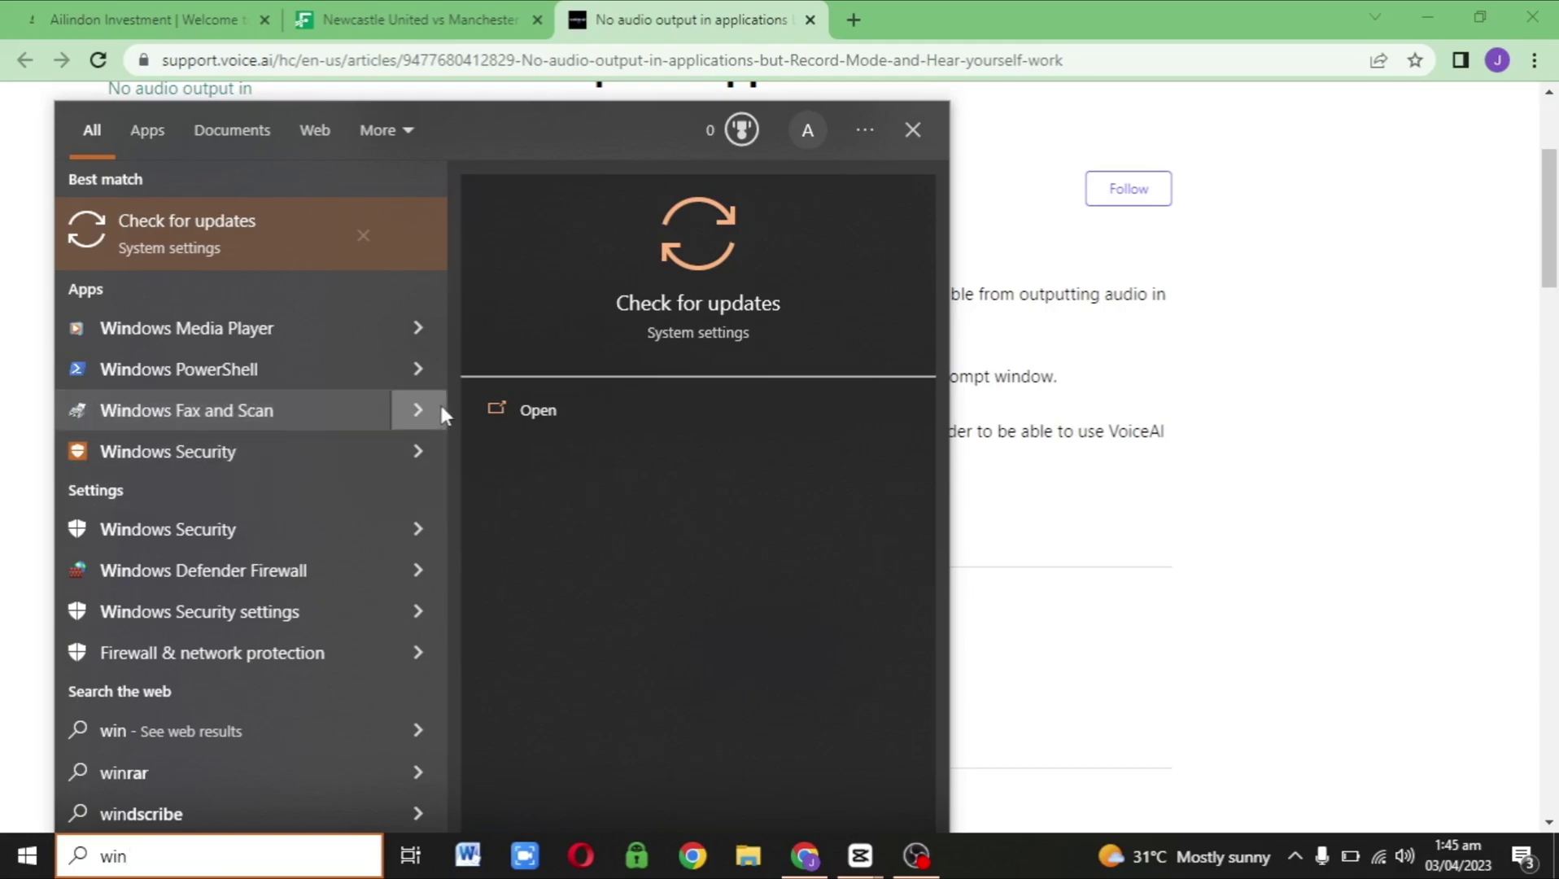
pyautogui.click(256, 223)
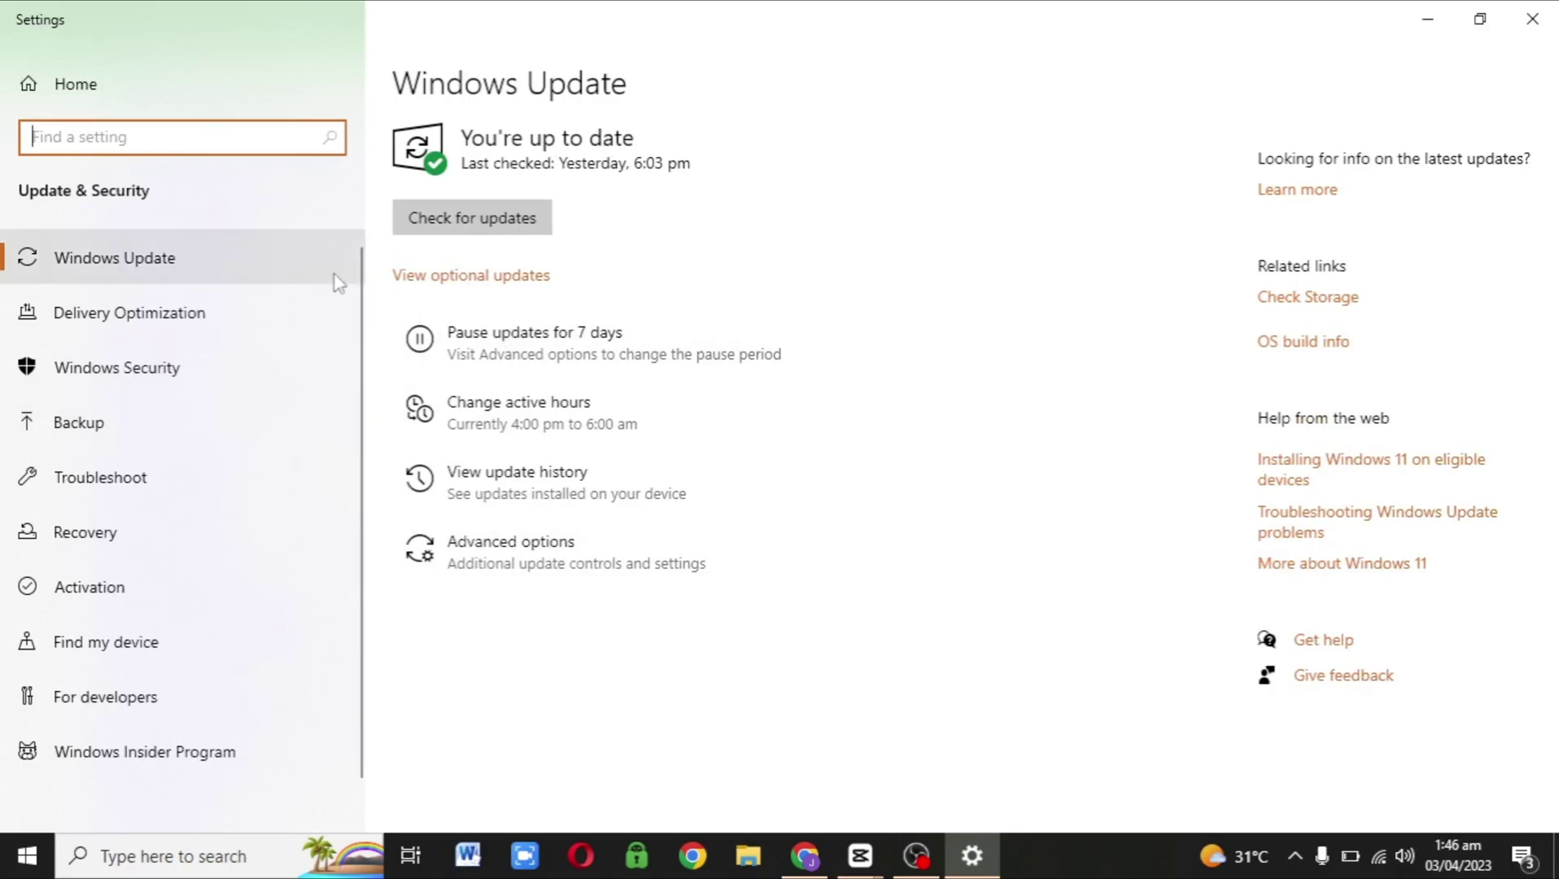
pyautogui.click(430, 229)
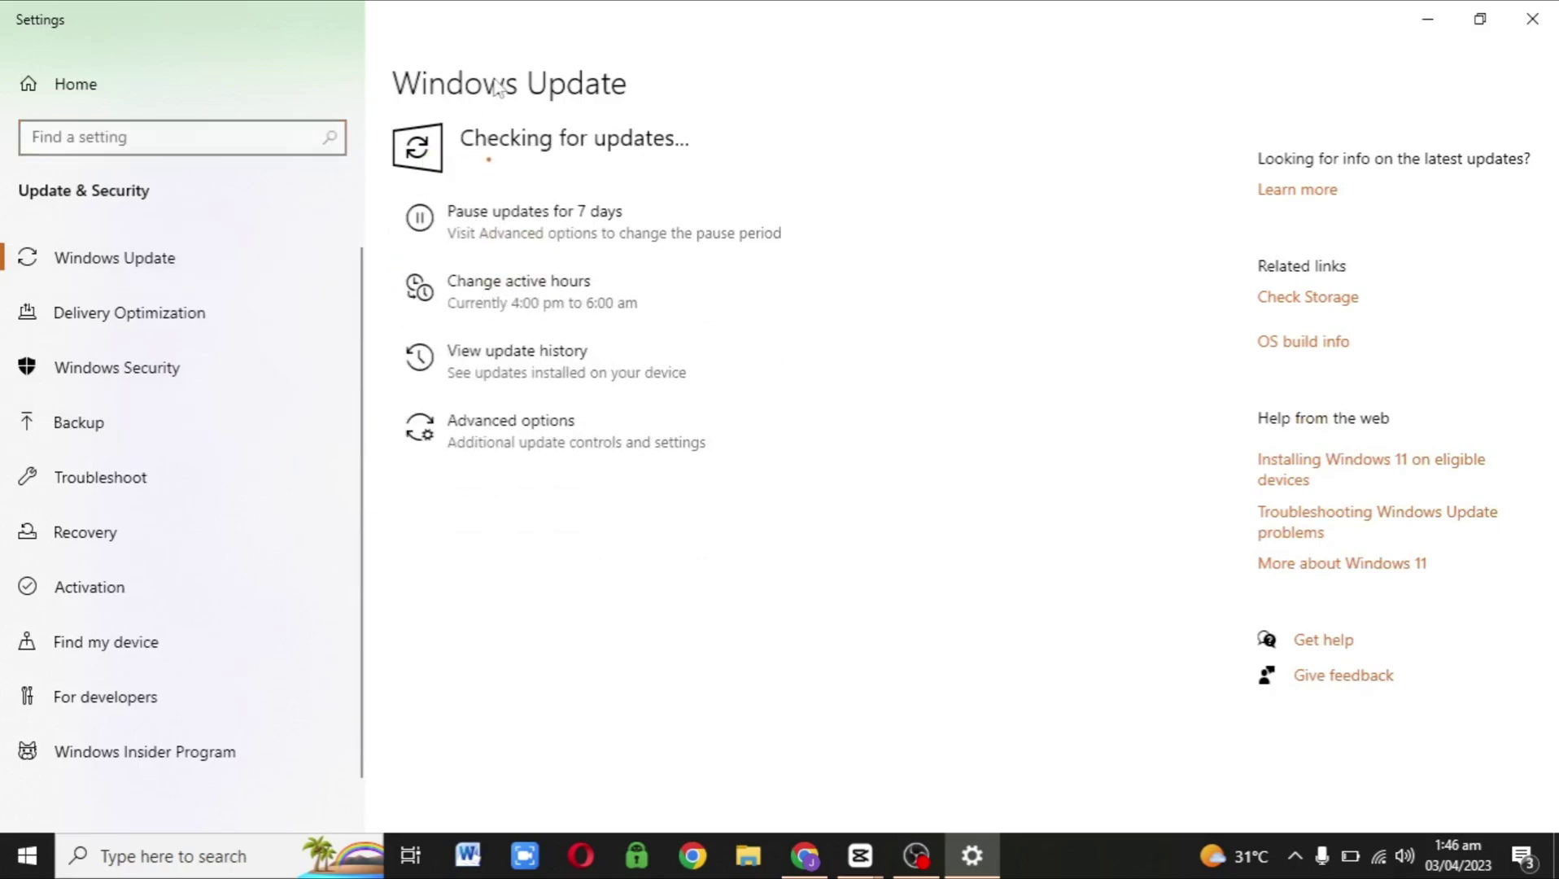
# Step: Google 'windows 10.0 build 19045' in a new tab and scroll to the Uptodown ISO result
pyautogui.moveTo(806, 855)
pyautogui.click(801, 773)
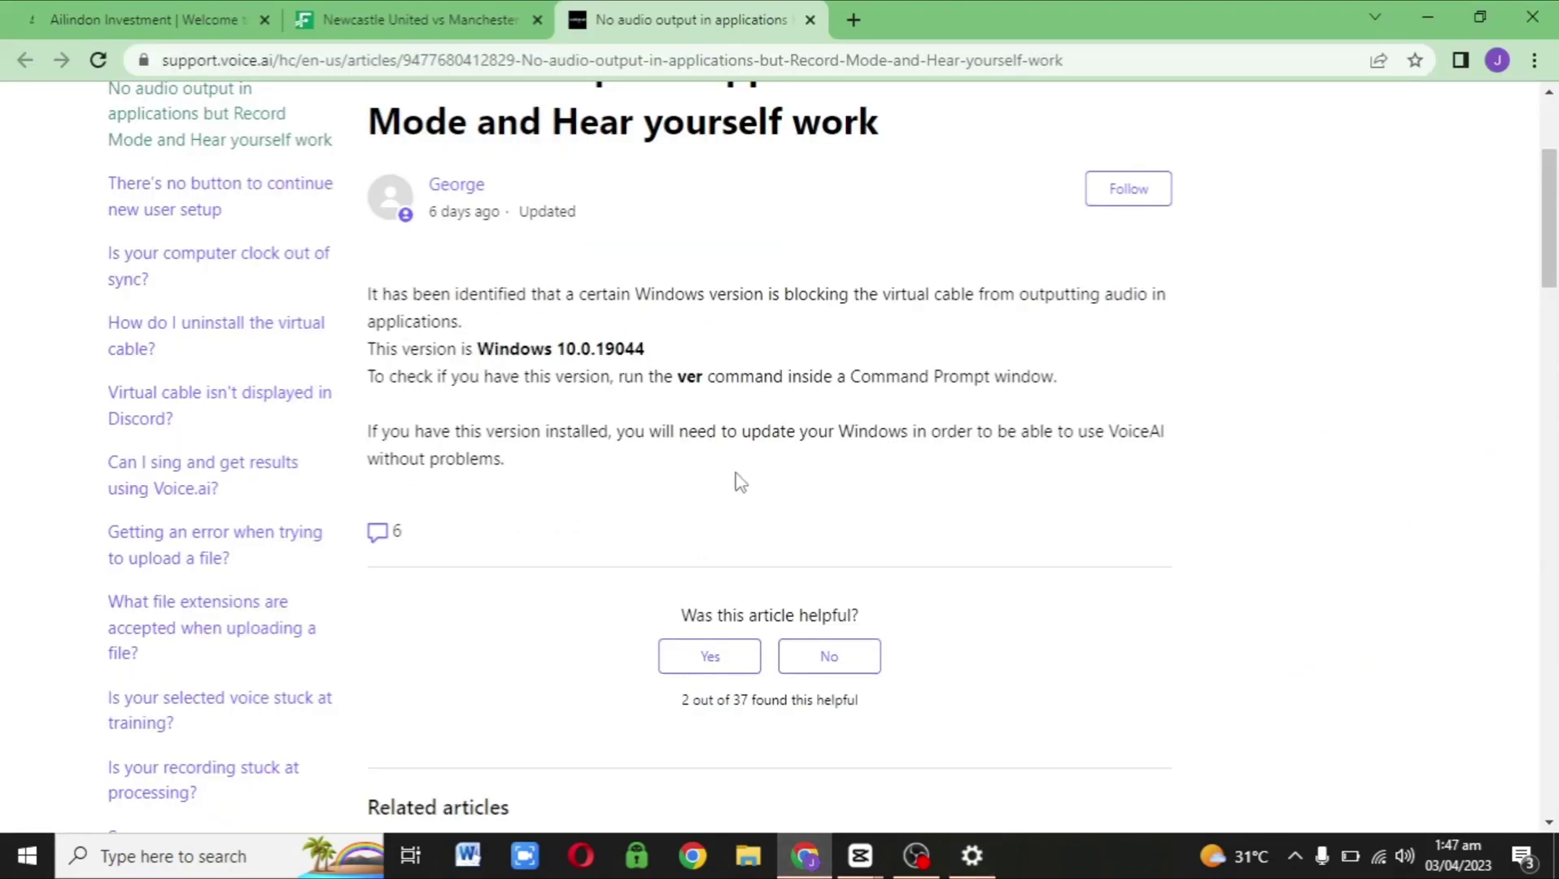
pyautogui.click(861, 8)
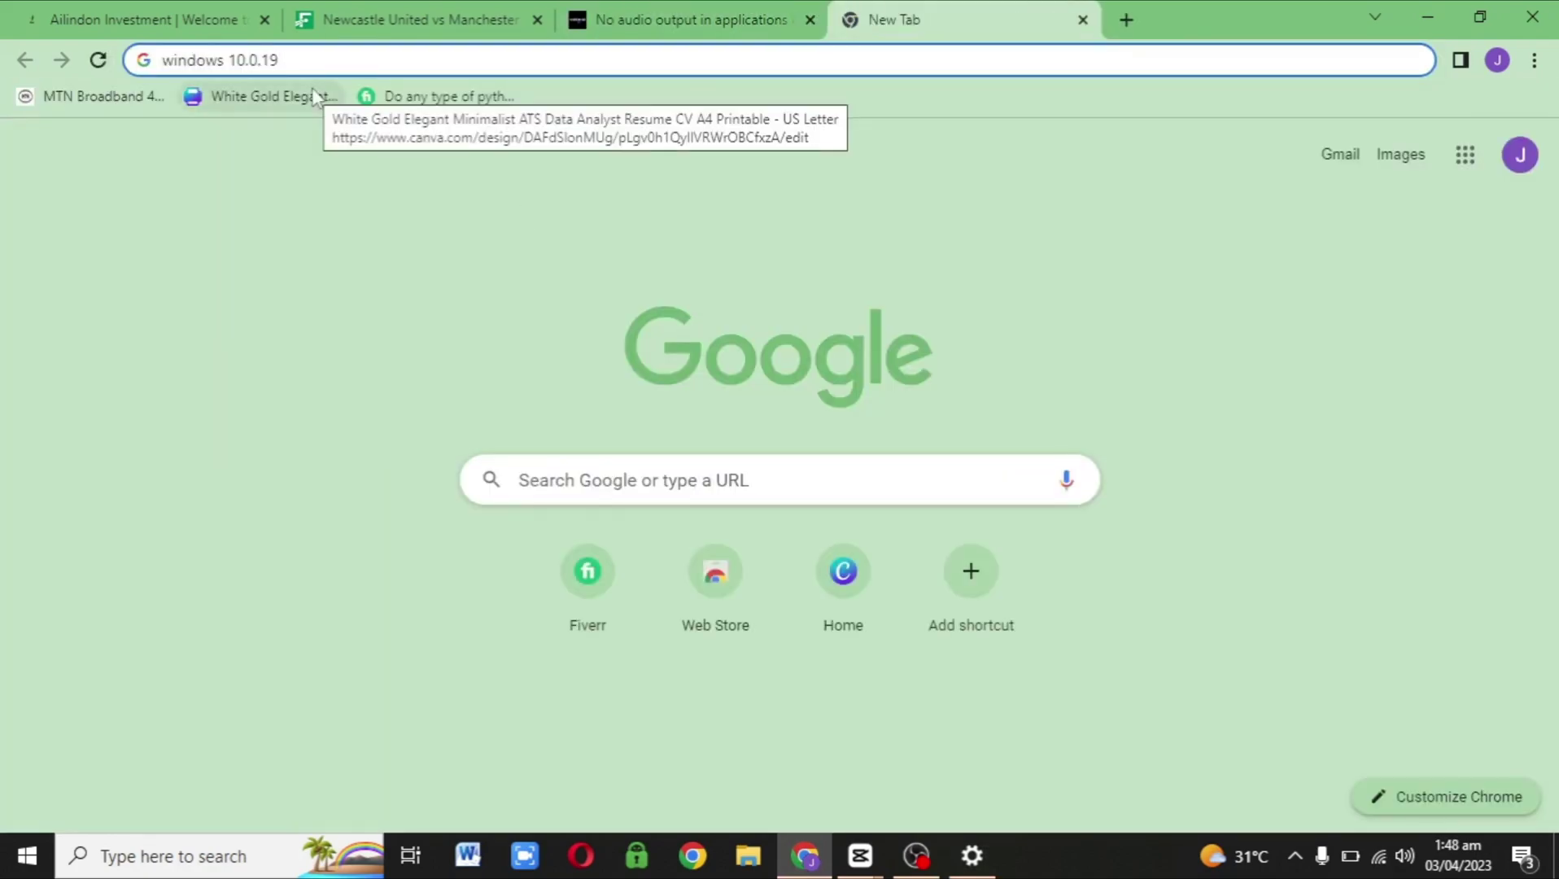
pyautogui.press('BackSpace')
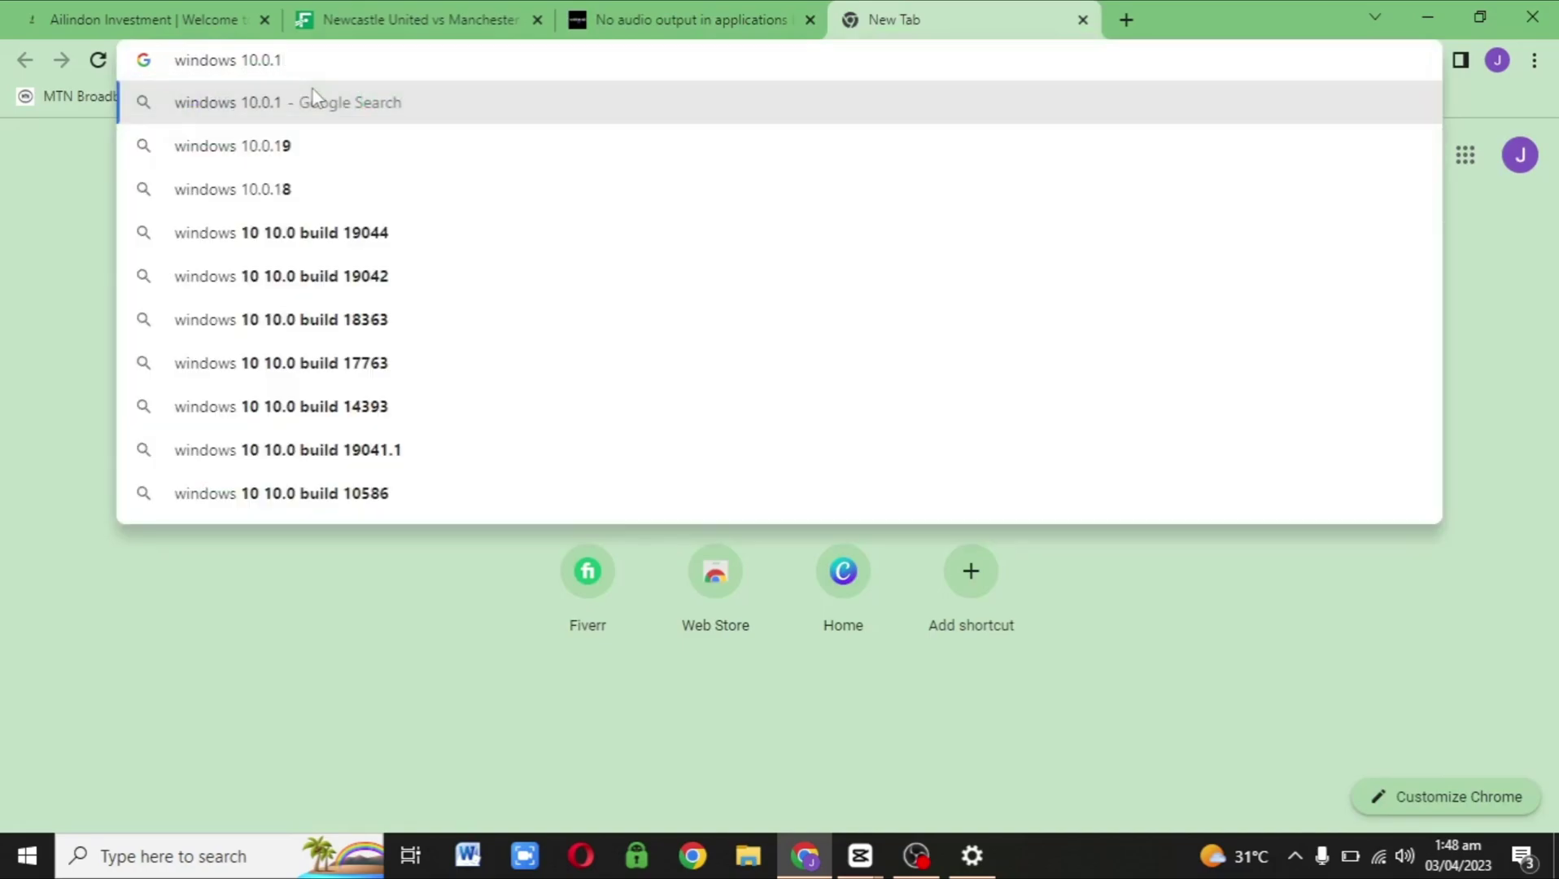
pyautogui.write('9')
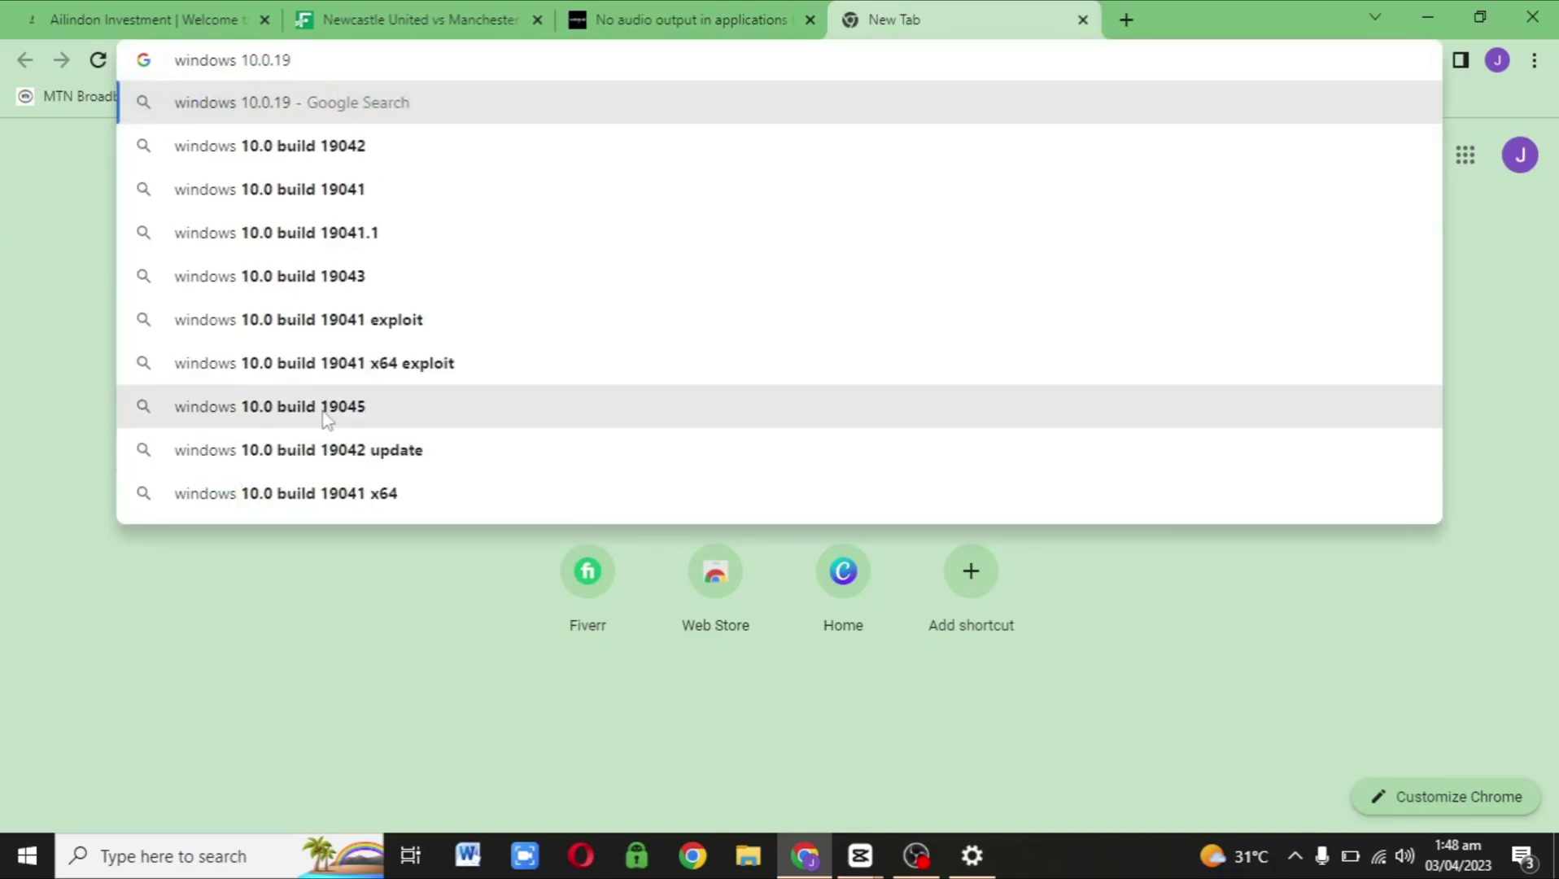
pyautogui.click(411, 413)
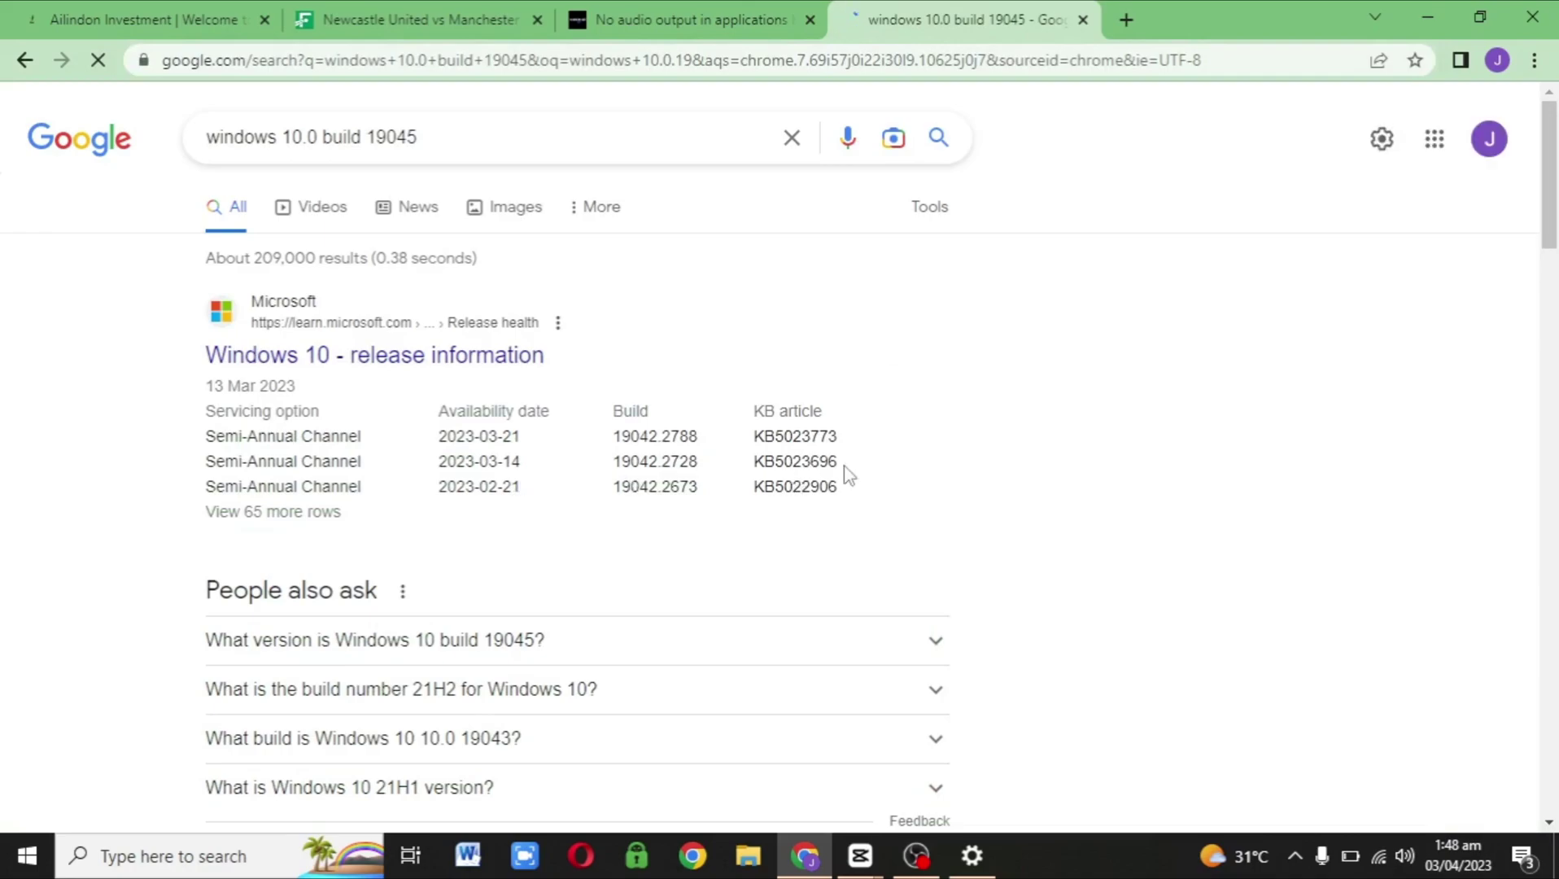
pyautogui.scroll(-5, 944, 504)
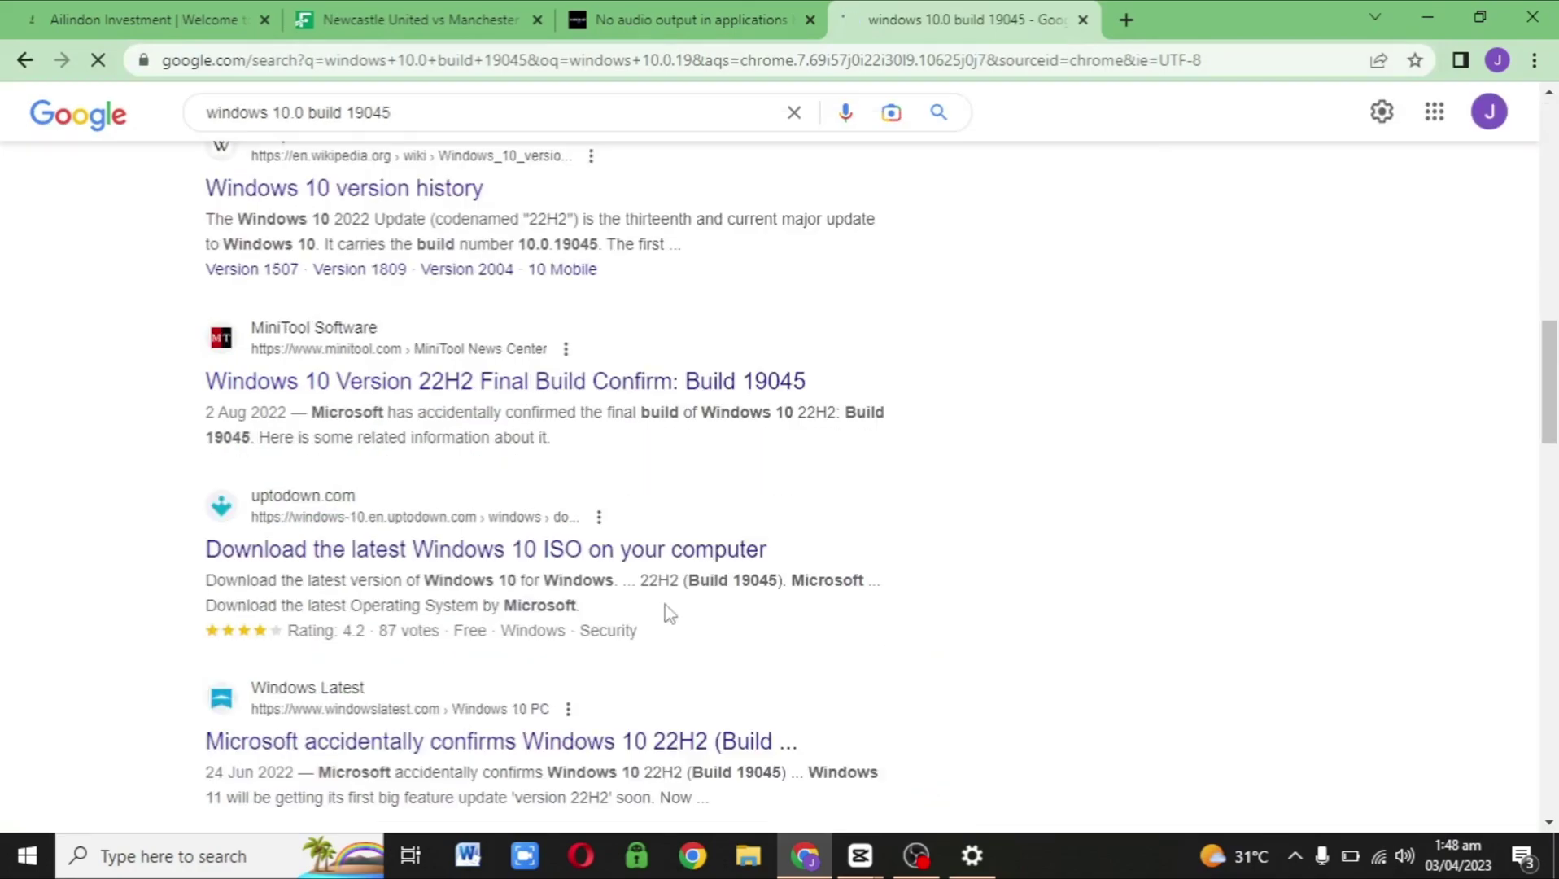
# Step: Start the 4.46 GB Windows 10 22H2 ISO download from the Uptodown page
pyautogui.click(627, 547)
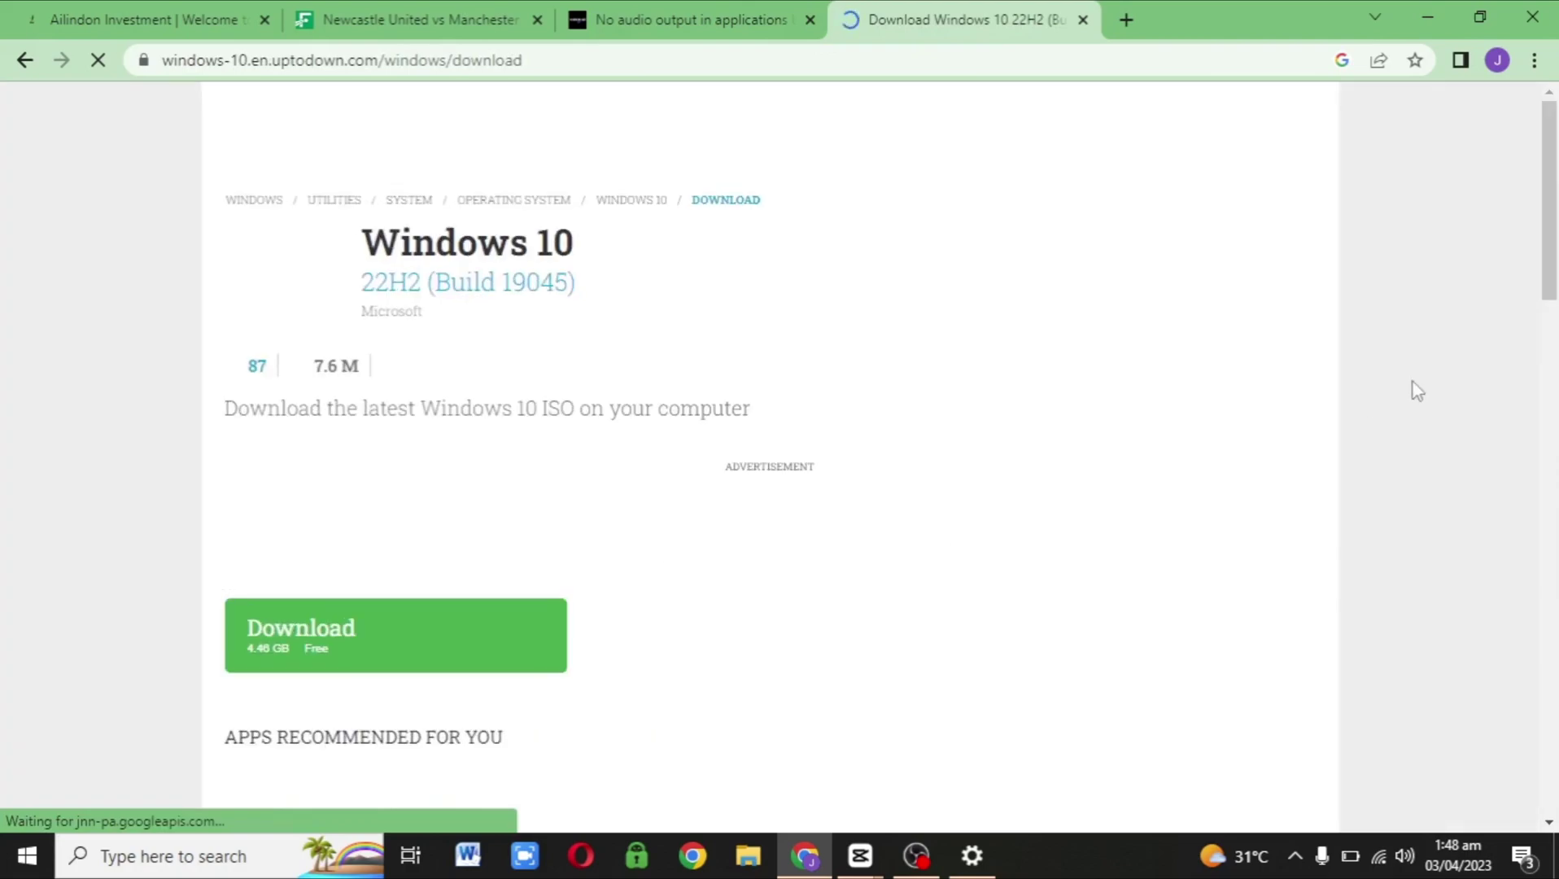
pyautogui.moveTo(1555, 166)
pyautogui.mouseDown()
pyautogui.moveTo(1555, 252)
pyautogui.moveTo(1552, 195)
pyautogui.mouseUp()
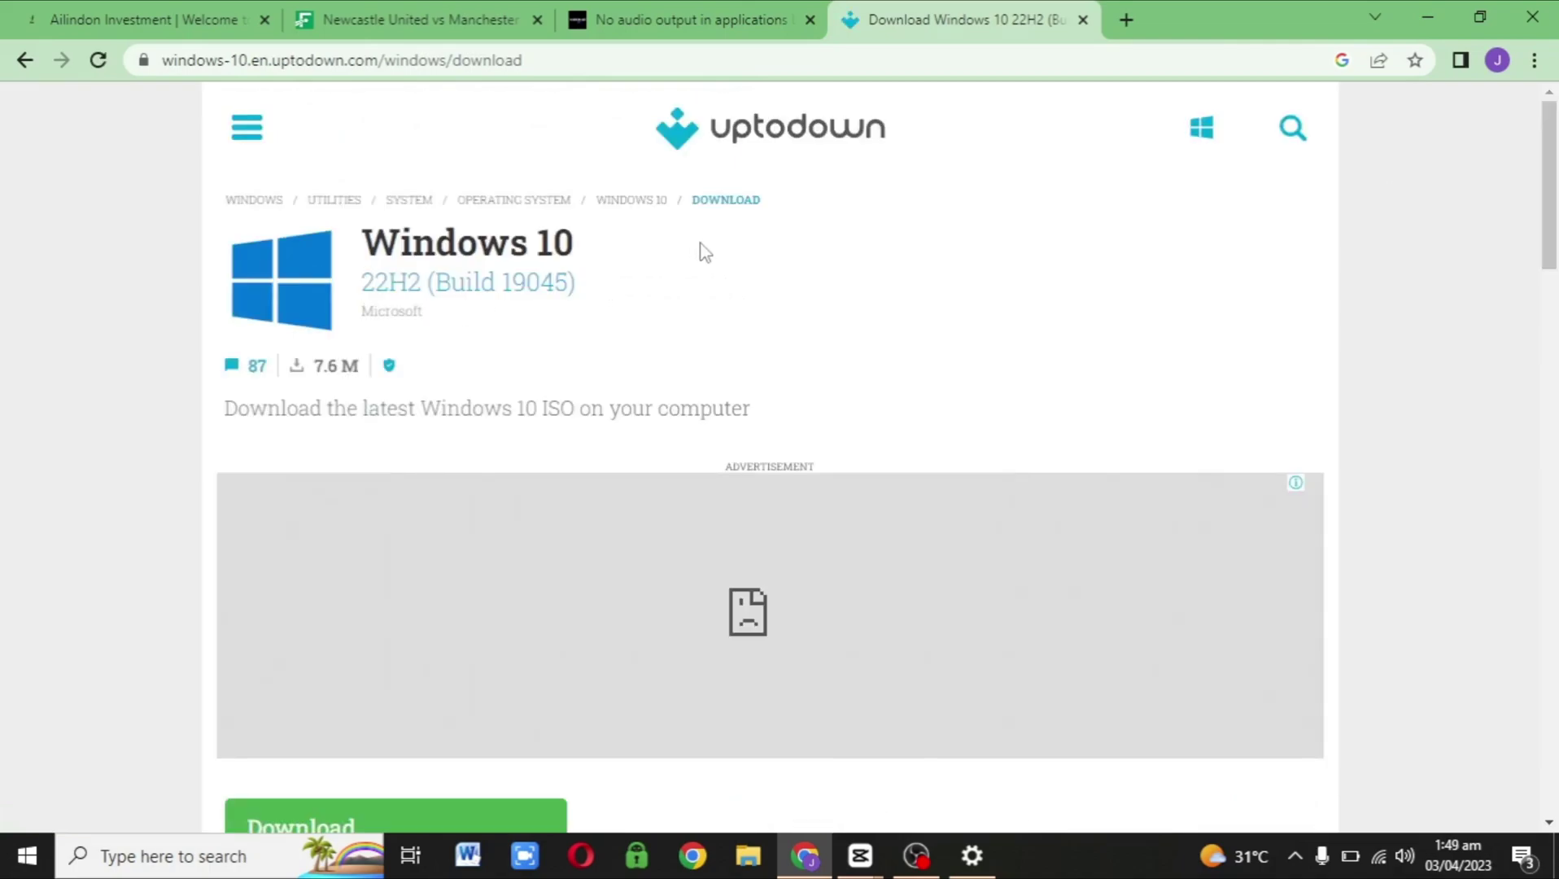
pyautogui.scroll(-8, 700, 251)
pyautogui.scroll(8, 1526, 167)
pyautogui.scroll(-5, 690, 362)
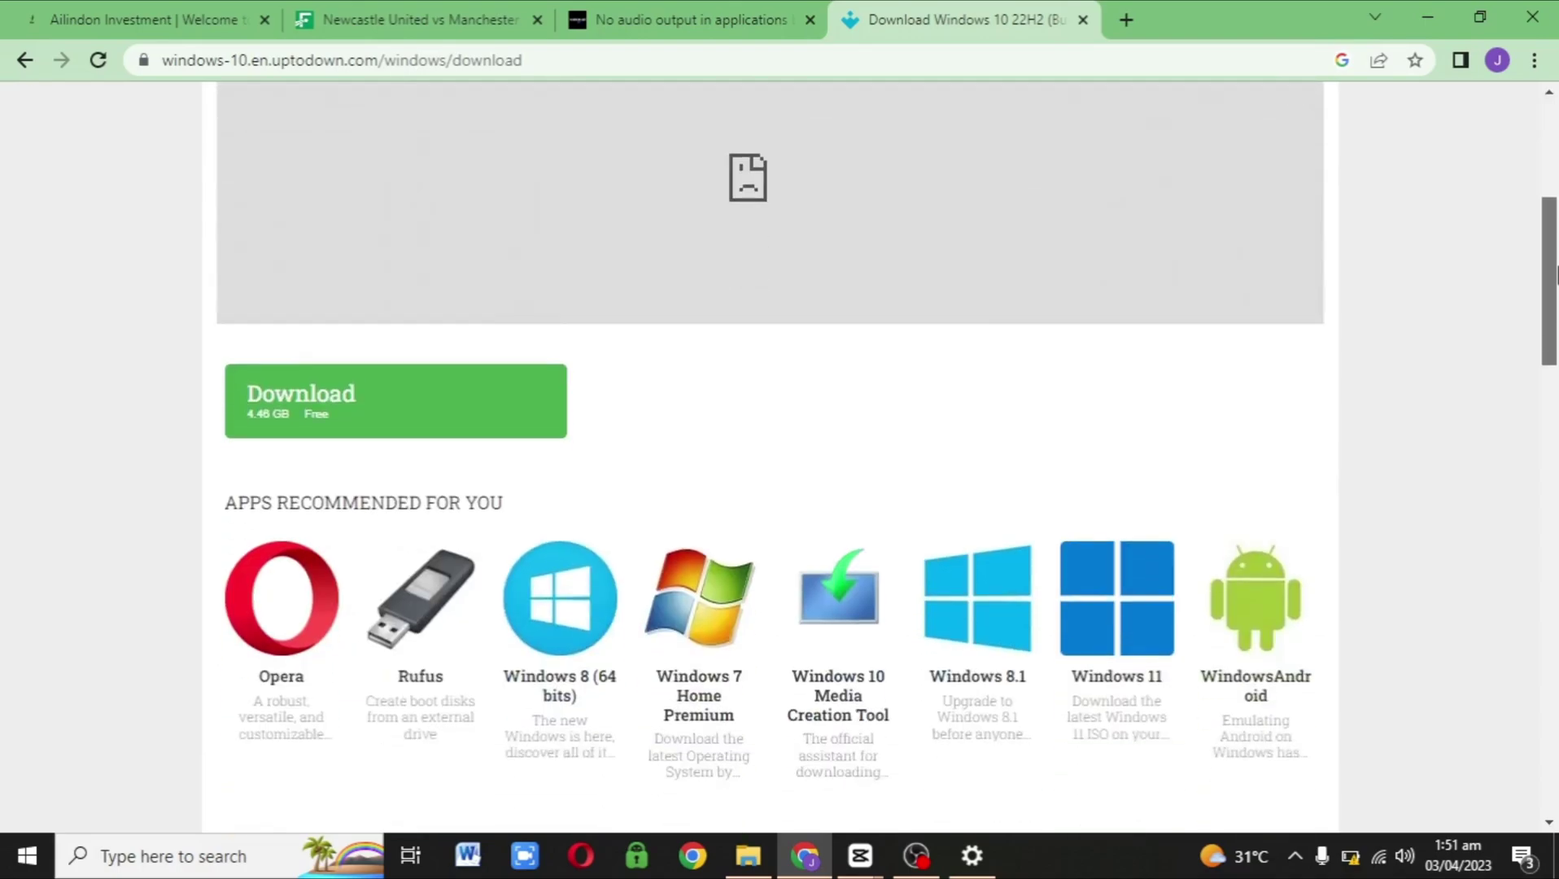
pyautogui.click(408, 398)
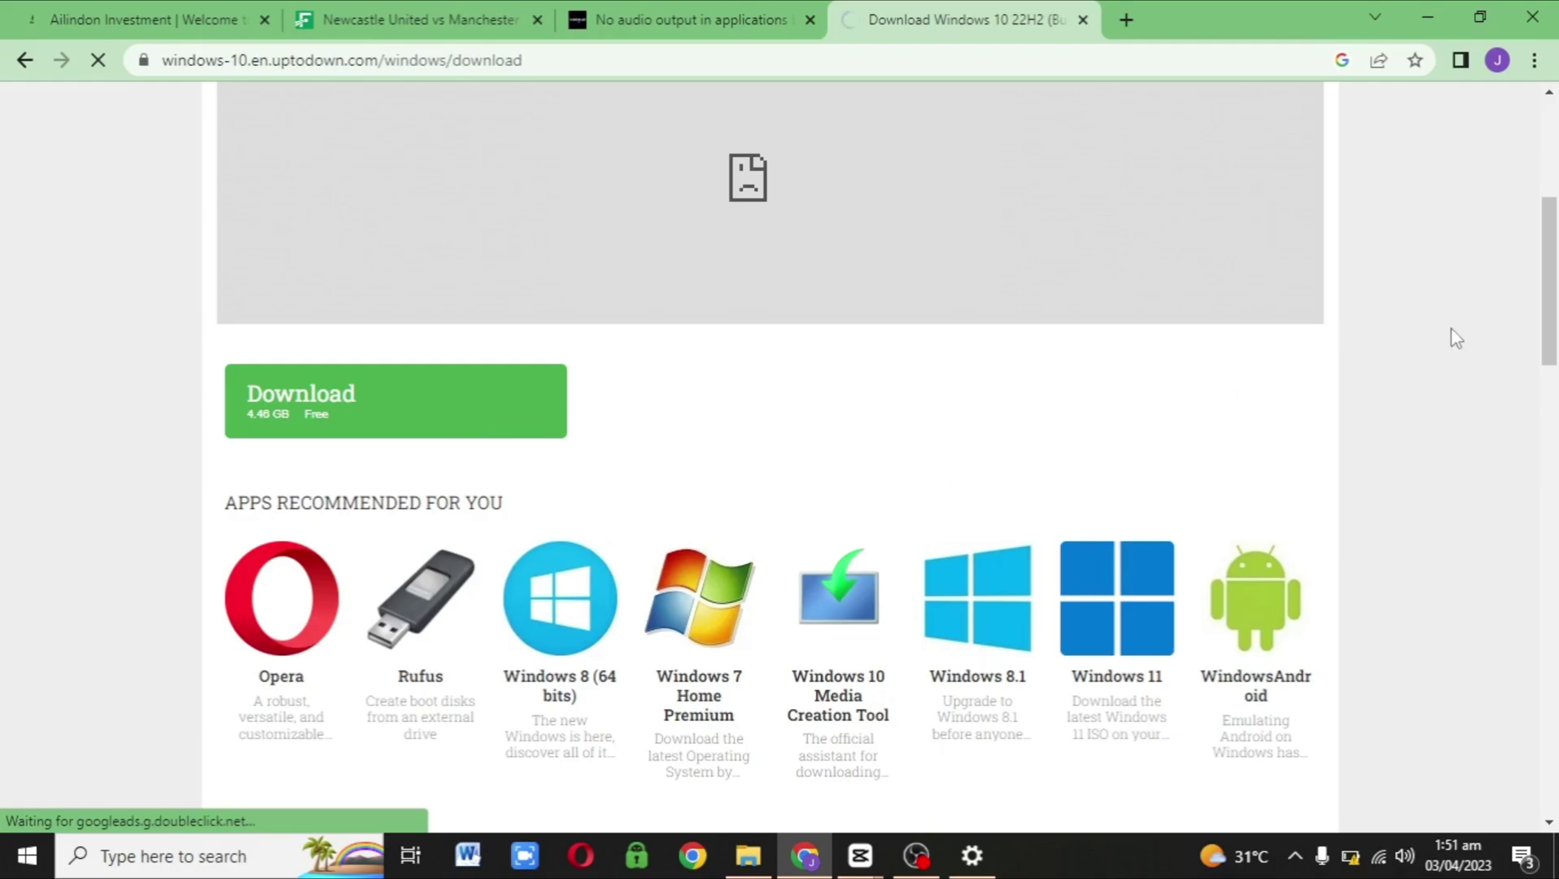
pyautogui.moveTo(1548, 313); pyautogui.dragTo(1549, 264)
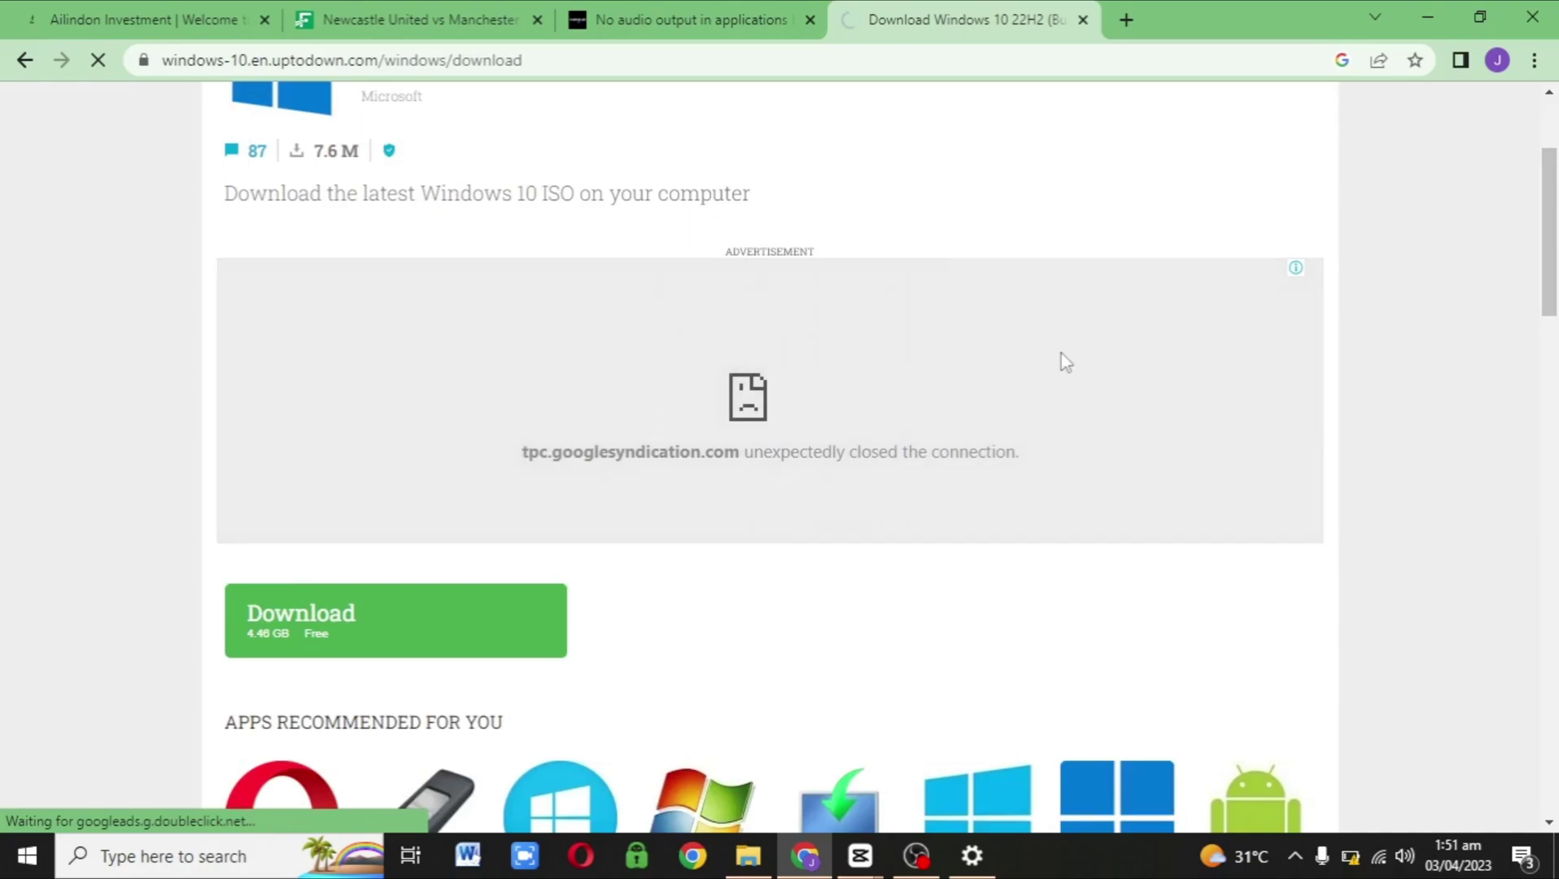
# Step: Go back to the Voice.ai no-audio article tab
pyautogui.click(708, 13)
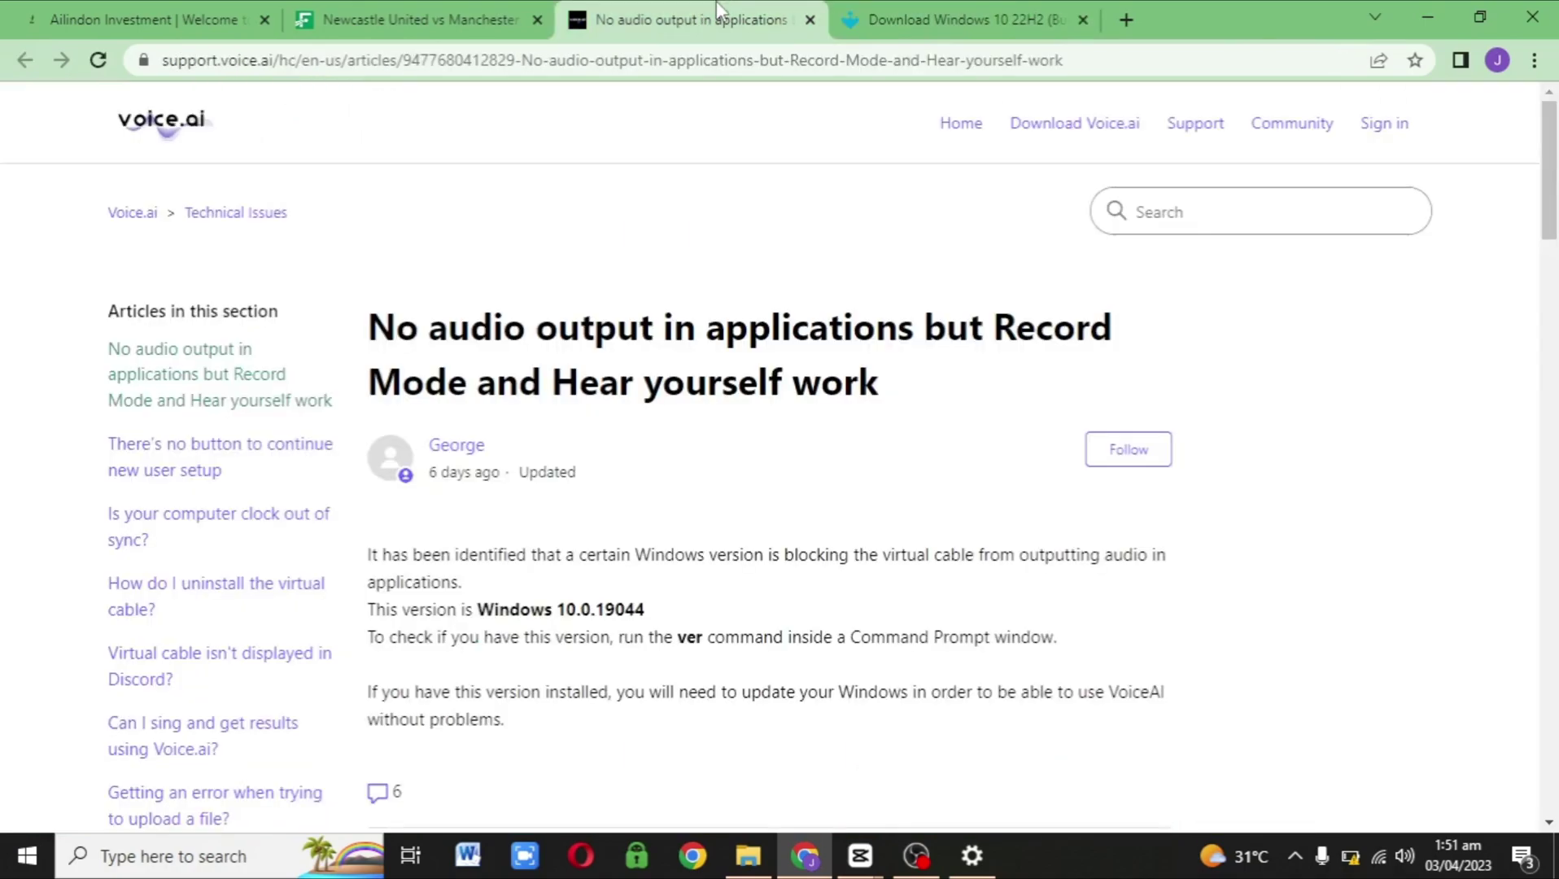
pyautogui.click(912, 1)
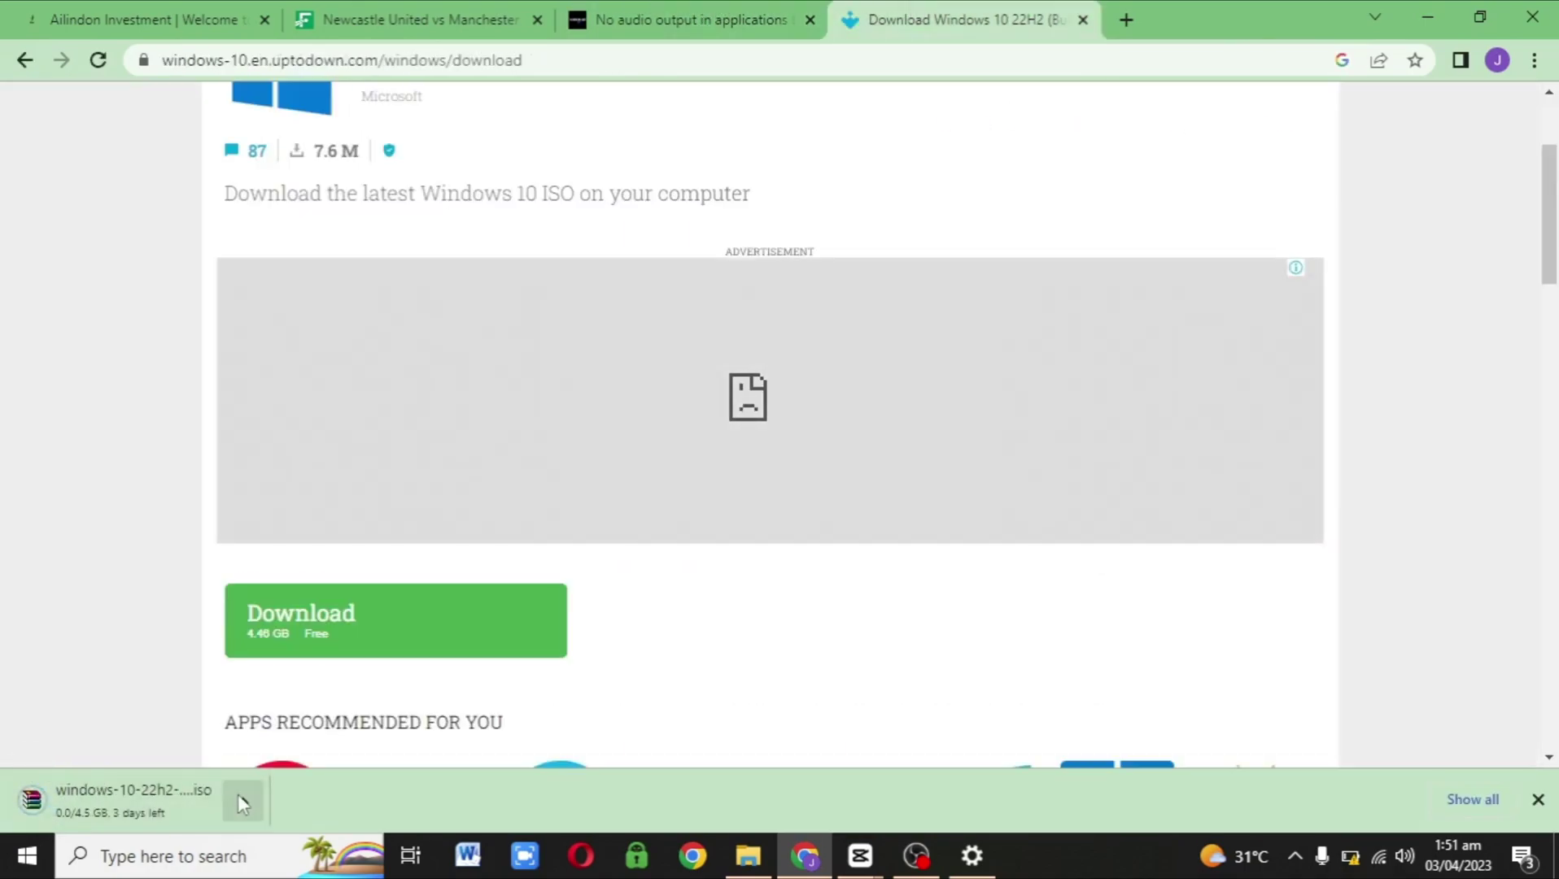
pyautogui.scroll(-4, 448, 407)
pyautogui.click(648, 6)
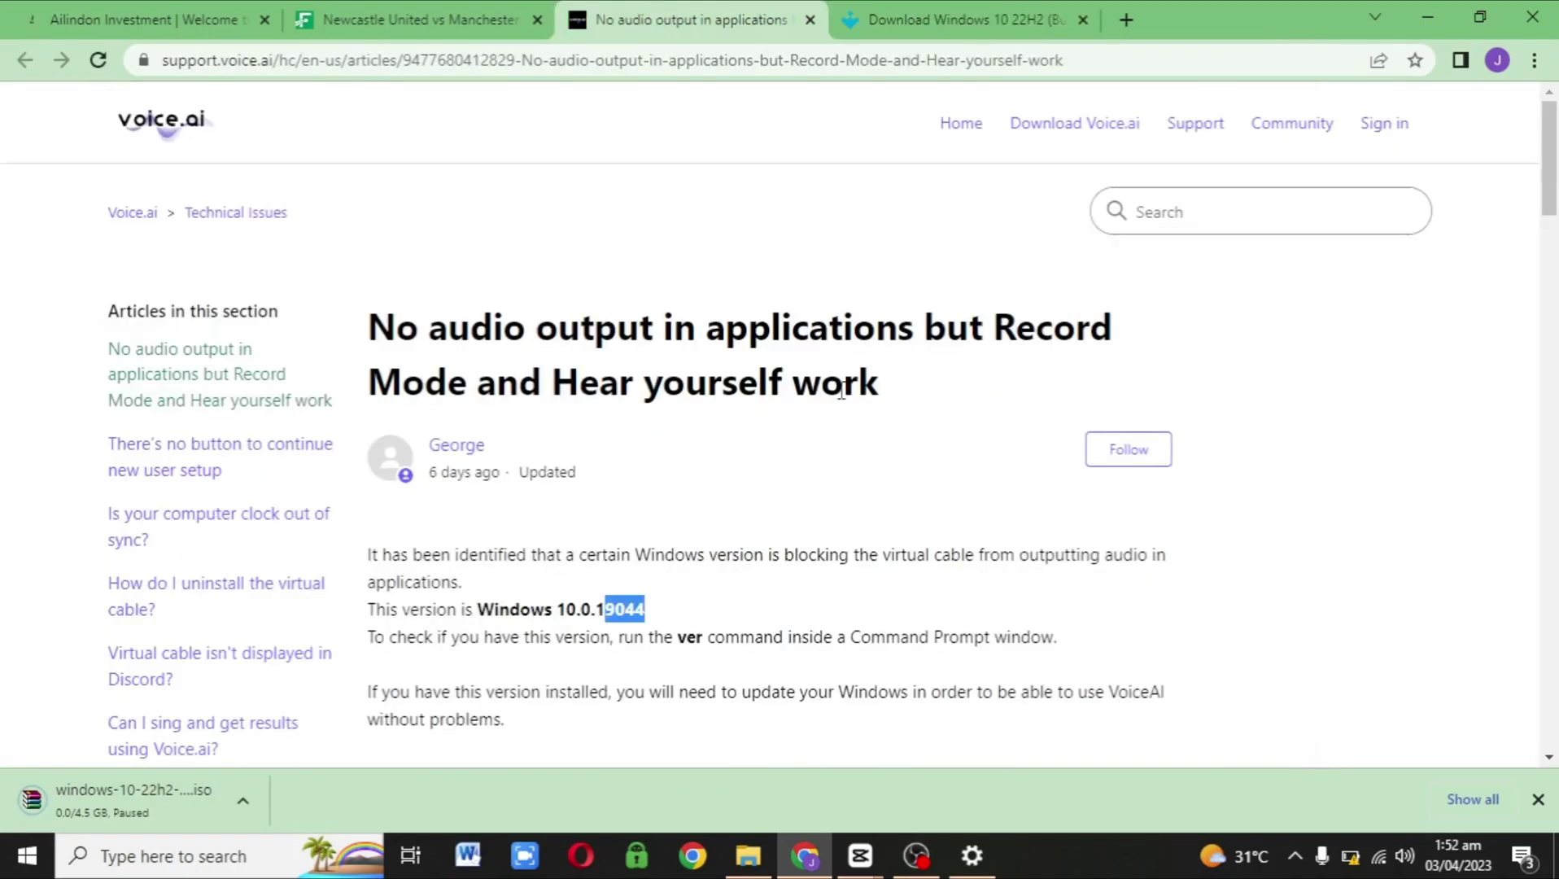
# Step: Read the reader comments recommending DriverStore Explorer, then scroll back to the Windows 10.0.19044 note
pyautogui.moveTo(1548, 200); pyautogui.dragTo(1554, 431)
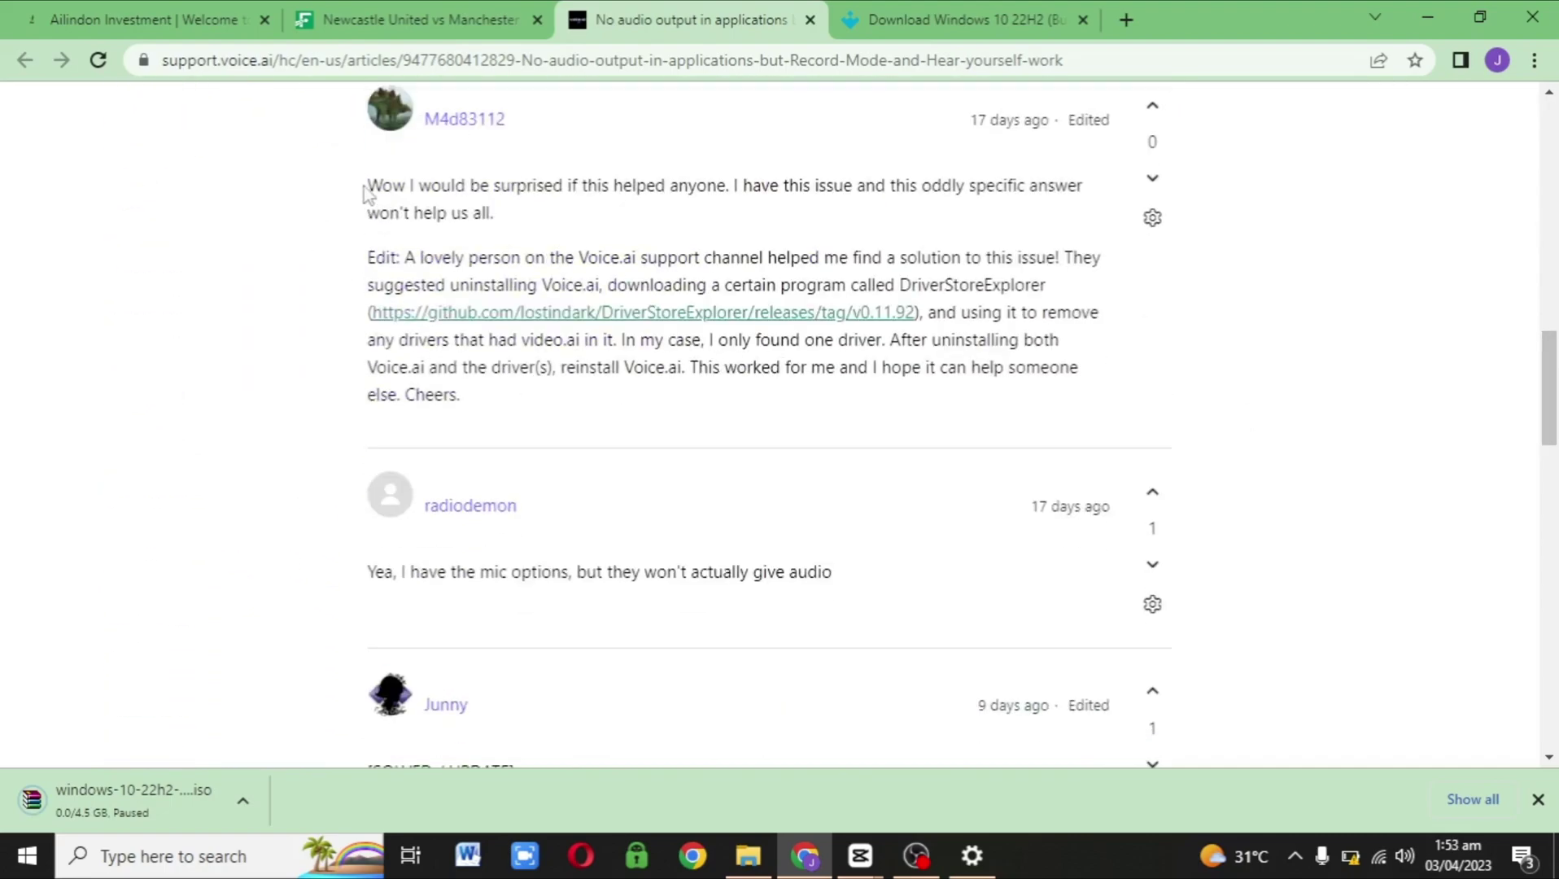
pyautogui.moveTo(365, 192); pyautogui.dragTo(1034, 359)
pyautogui.click(1123, 366)
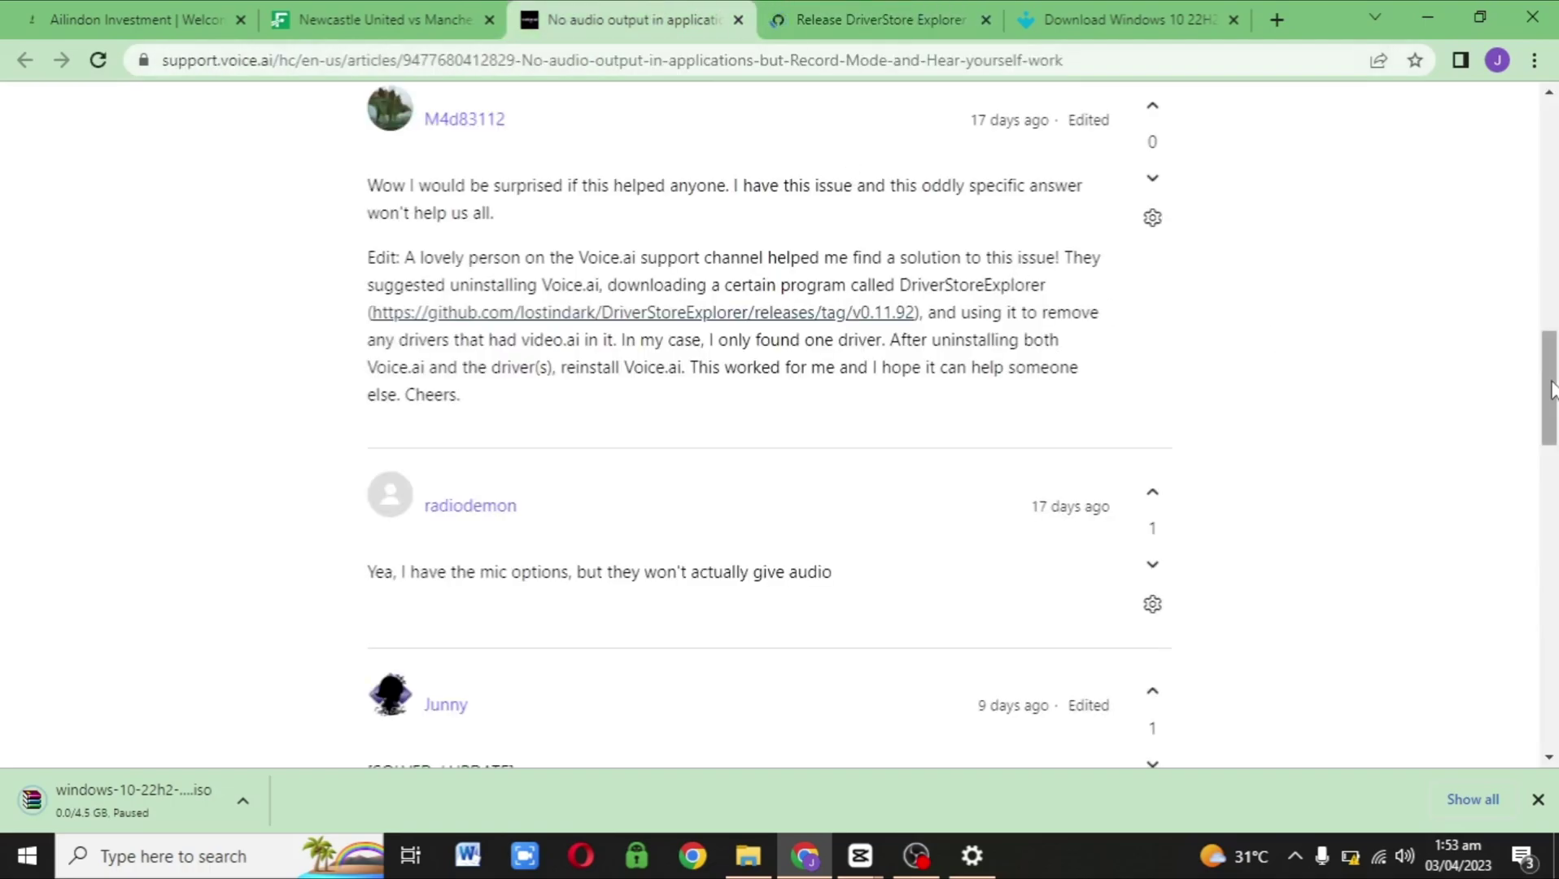
pyautogui.moveTo(1552, 388); pyautogui.dragTo(1050, 267)
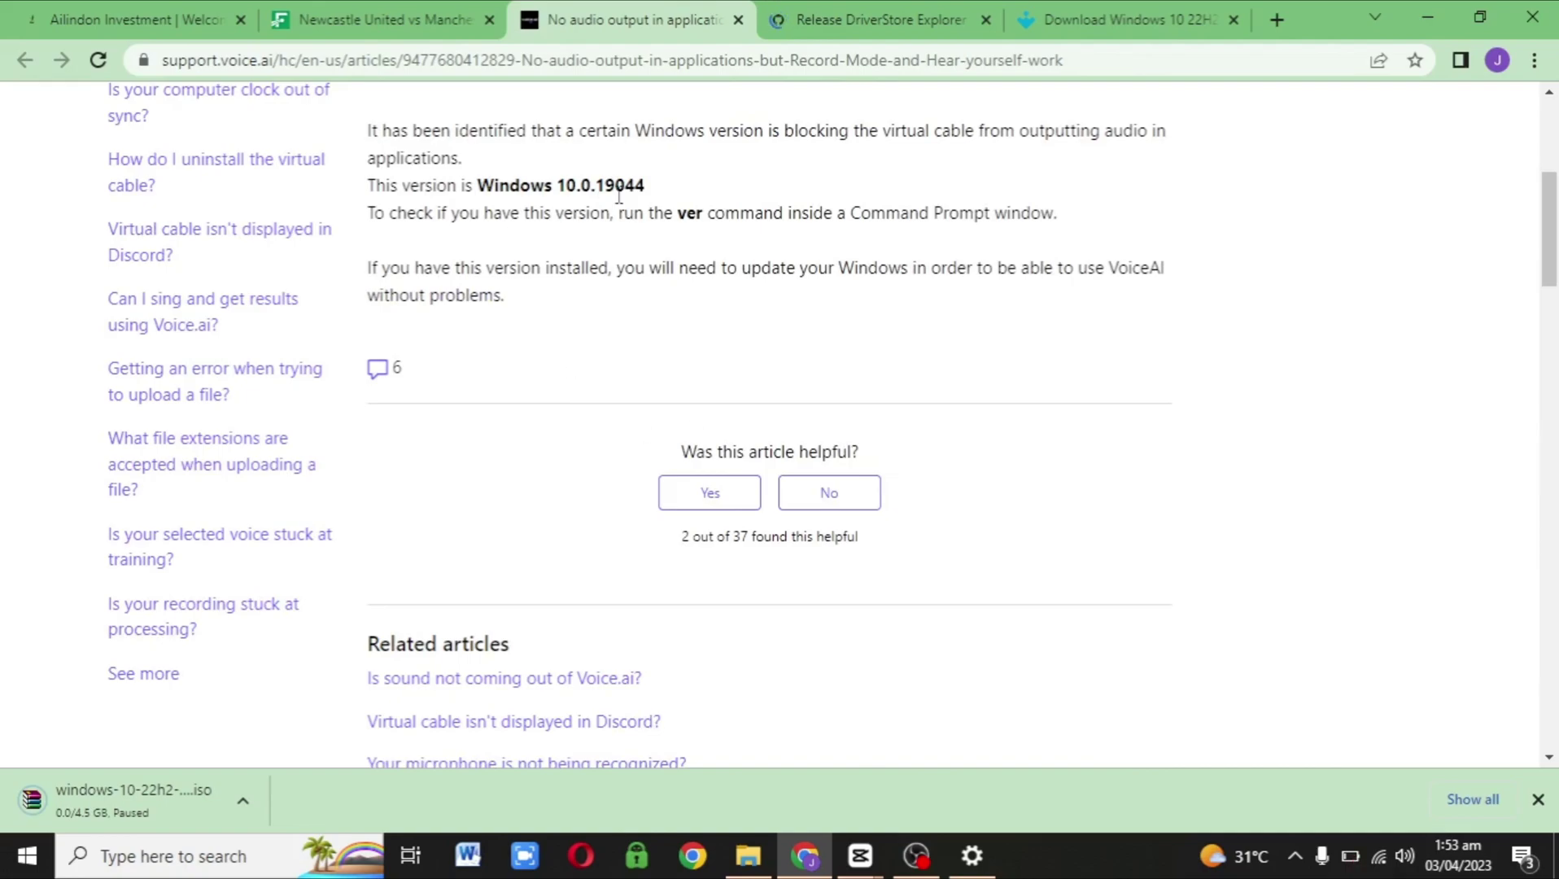
pyautogui.moveTo(1551, 228); pyautogui.dragTo(801, 139)
# Step: View the DriverStore Explorer v0.11.92 release on GitHub, then close the Uptodown tab
pyautogui.click(863, 19)
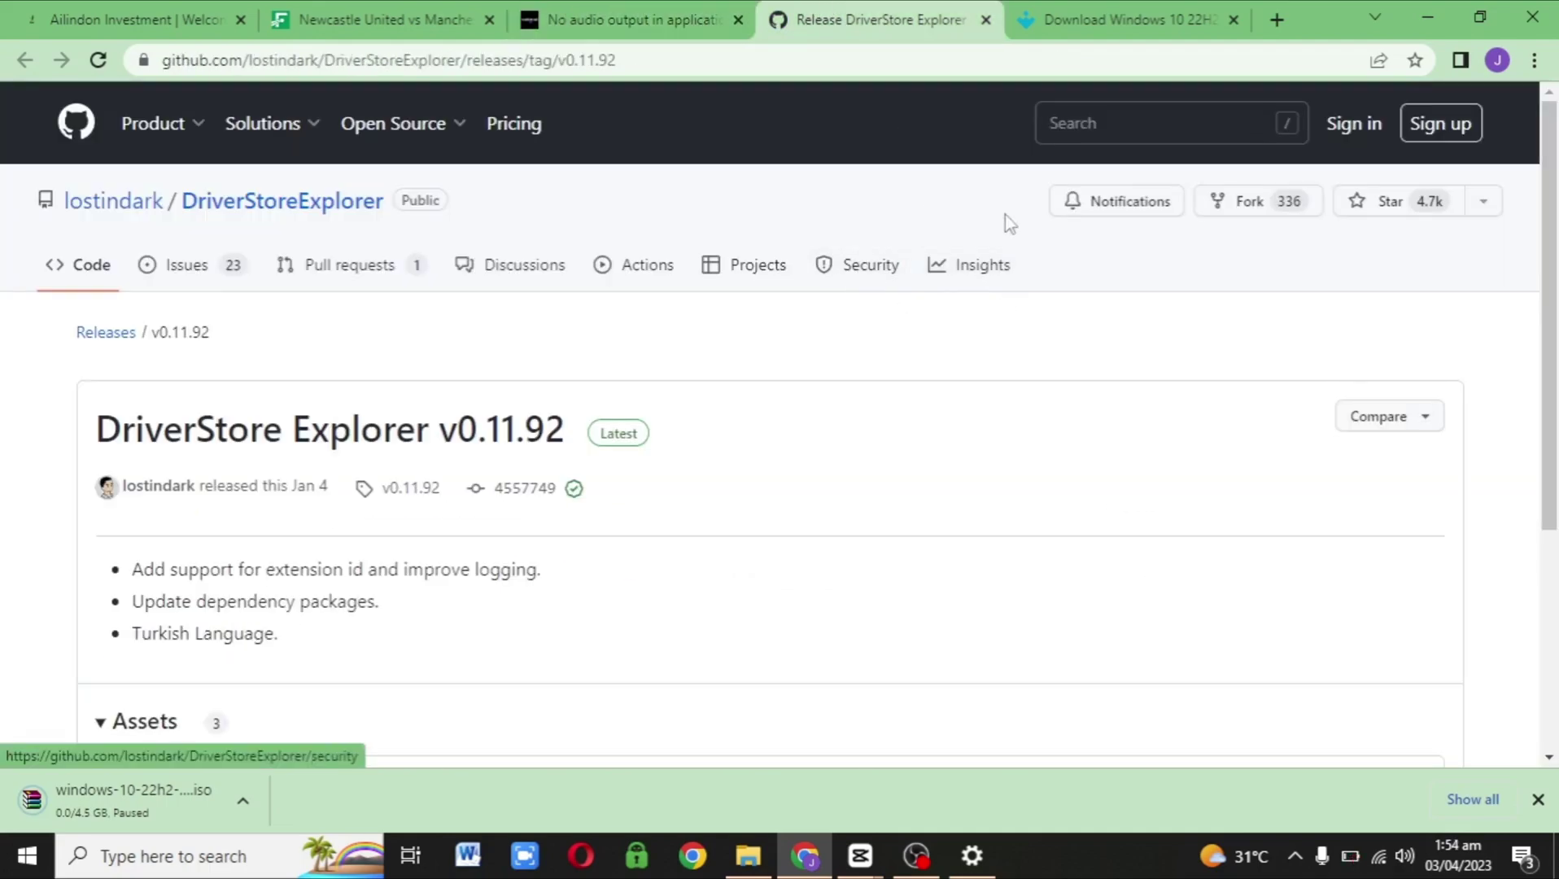
pyautogui.scroll(-3, 1164, 196)
pyautogui.click(1055, 11)
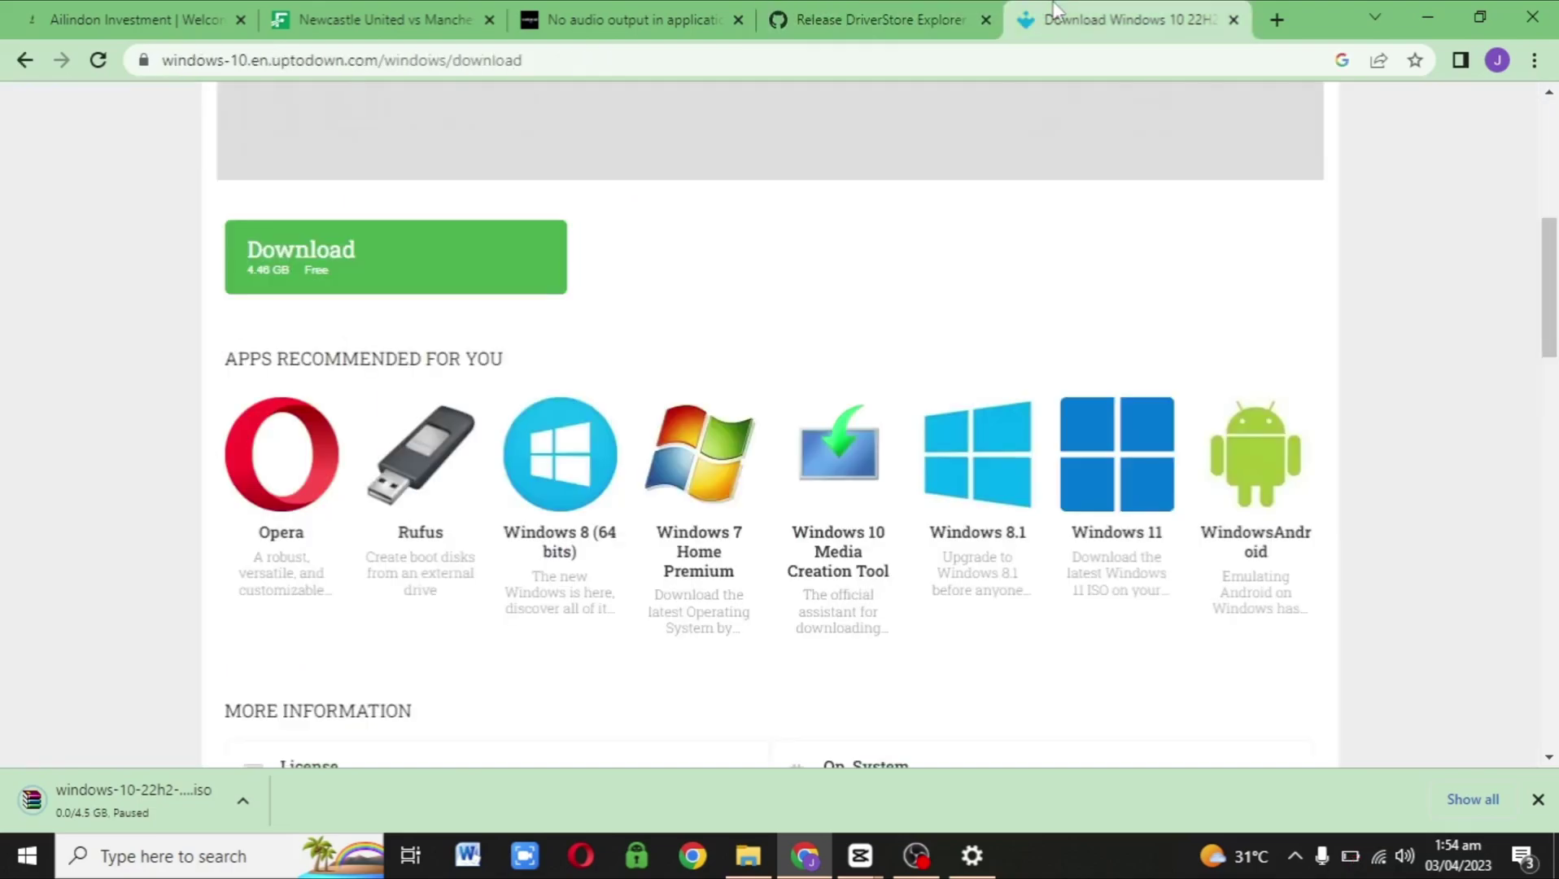
pyautogui.moveTo(1550, 284); pyautogui.dragTo(1550, 169)
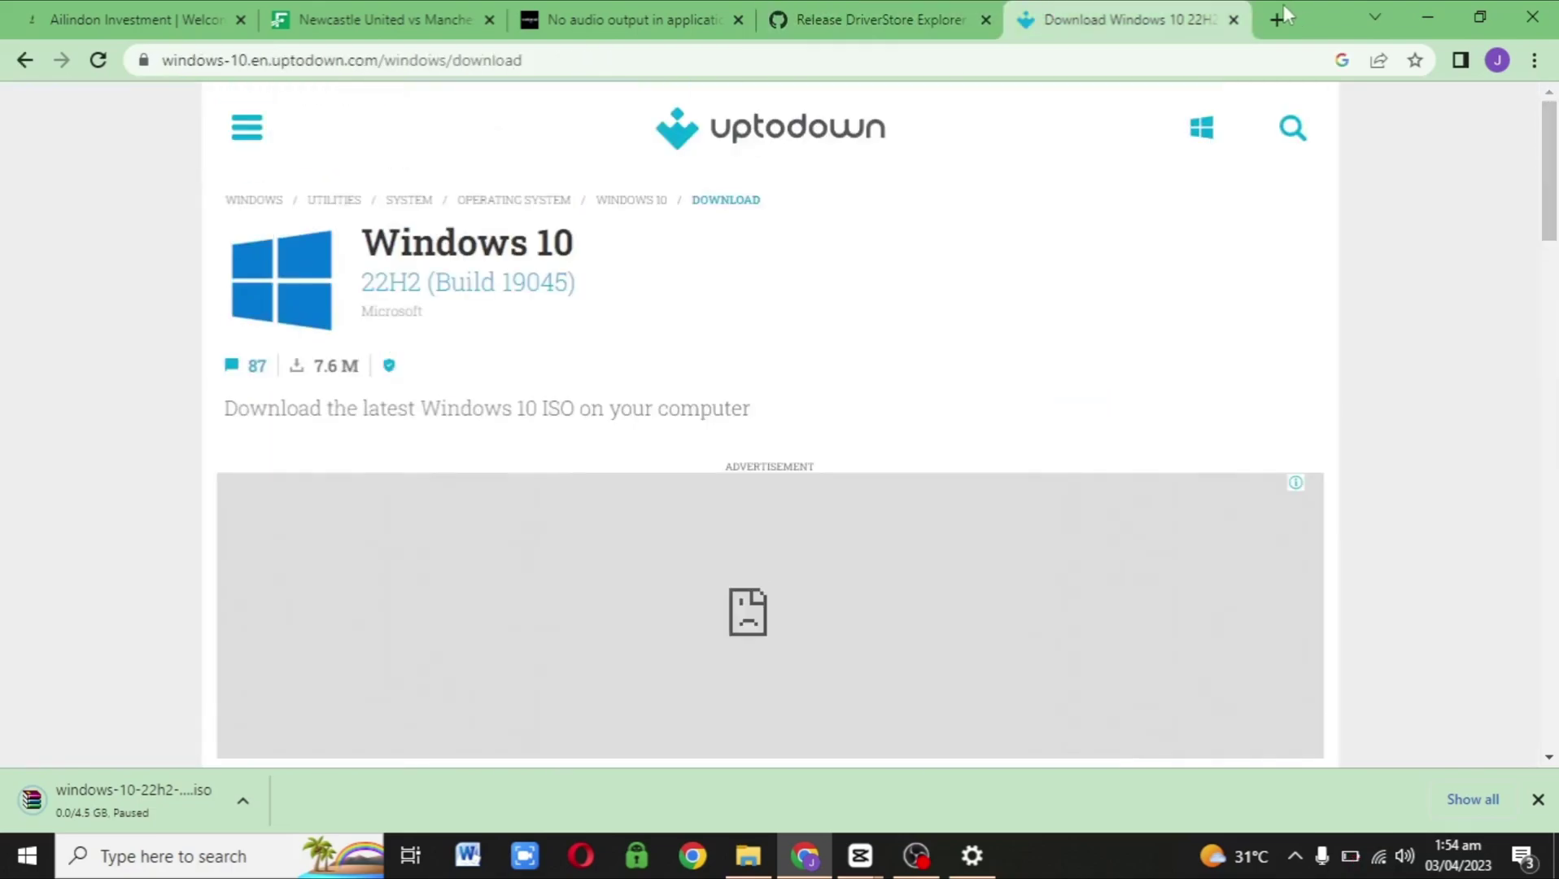
pyautogui.click(1233, 19)
# Step: Close the Newcastle United match tab, leaving the Voice.ai article showing
pyautogui.click(701, 15)
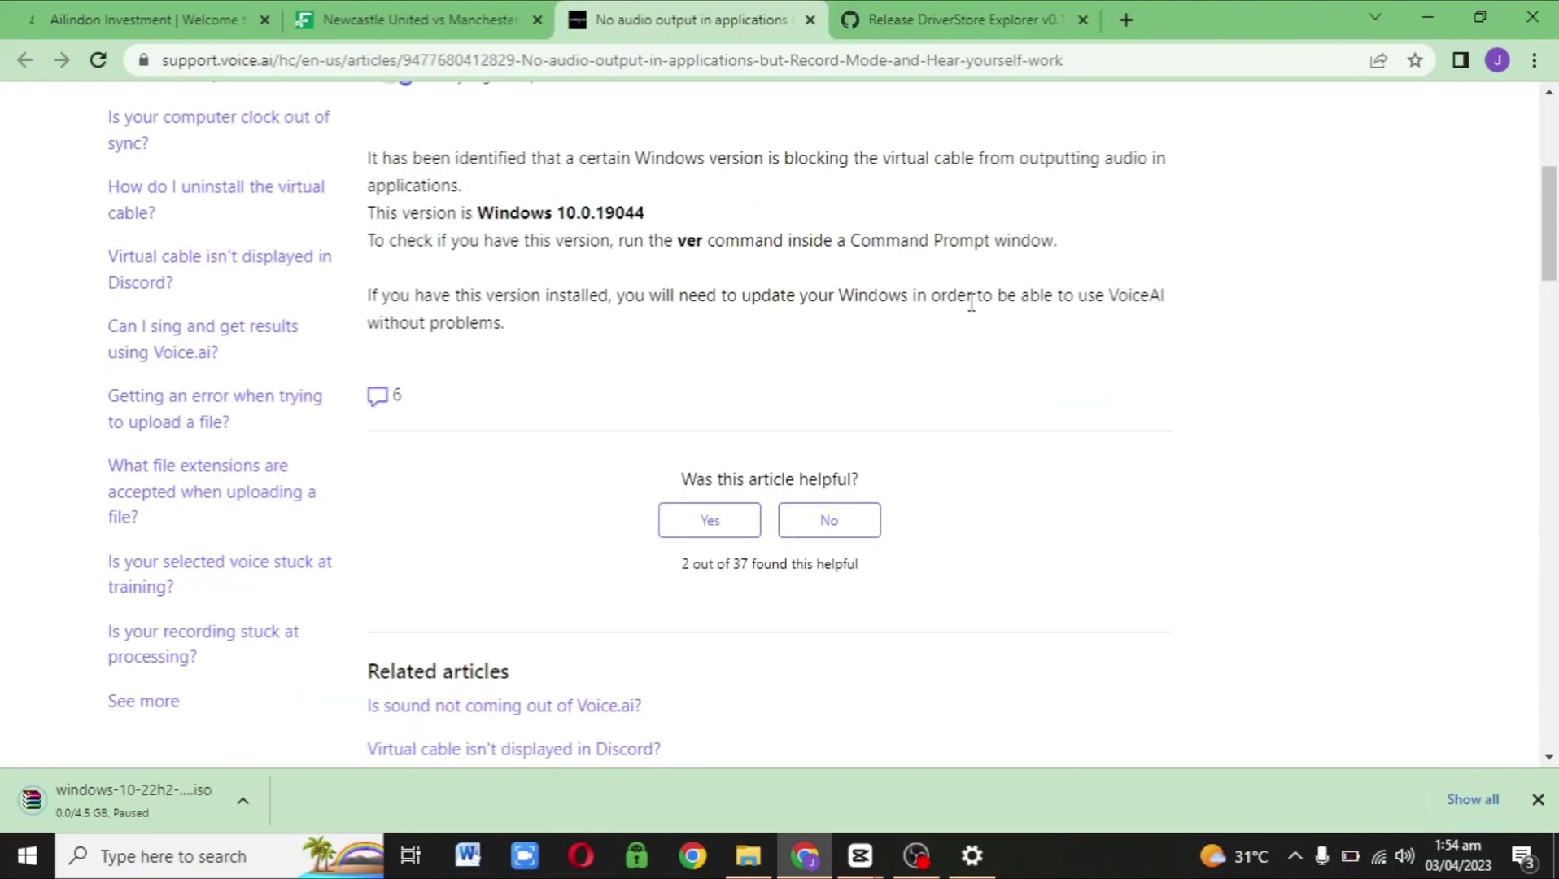
pyautogui.click(428, 6)
pyautogui.click(677, 7)
pyautogui.click(537, 20)
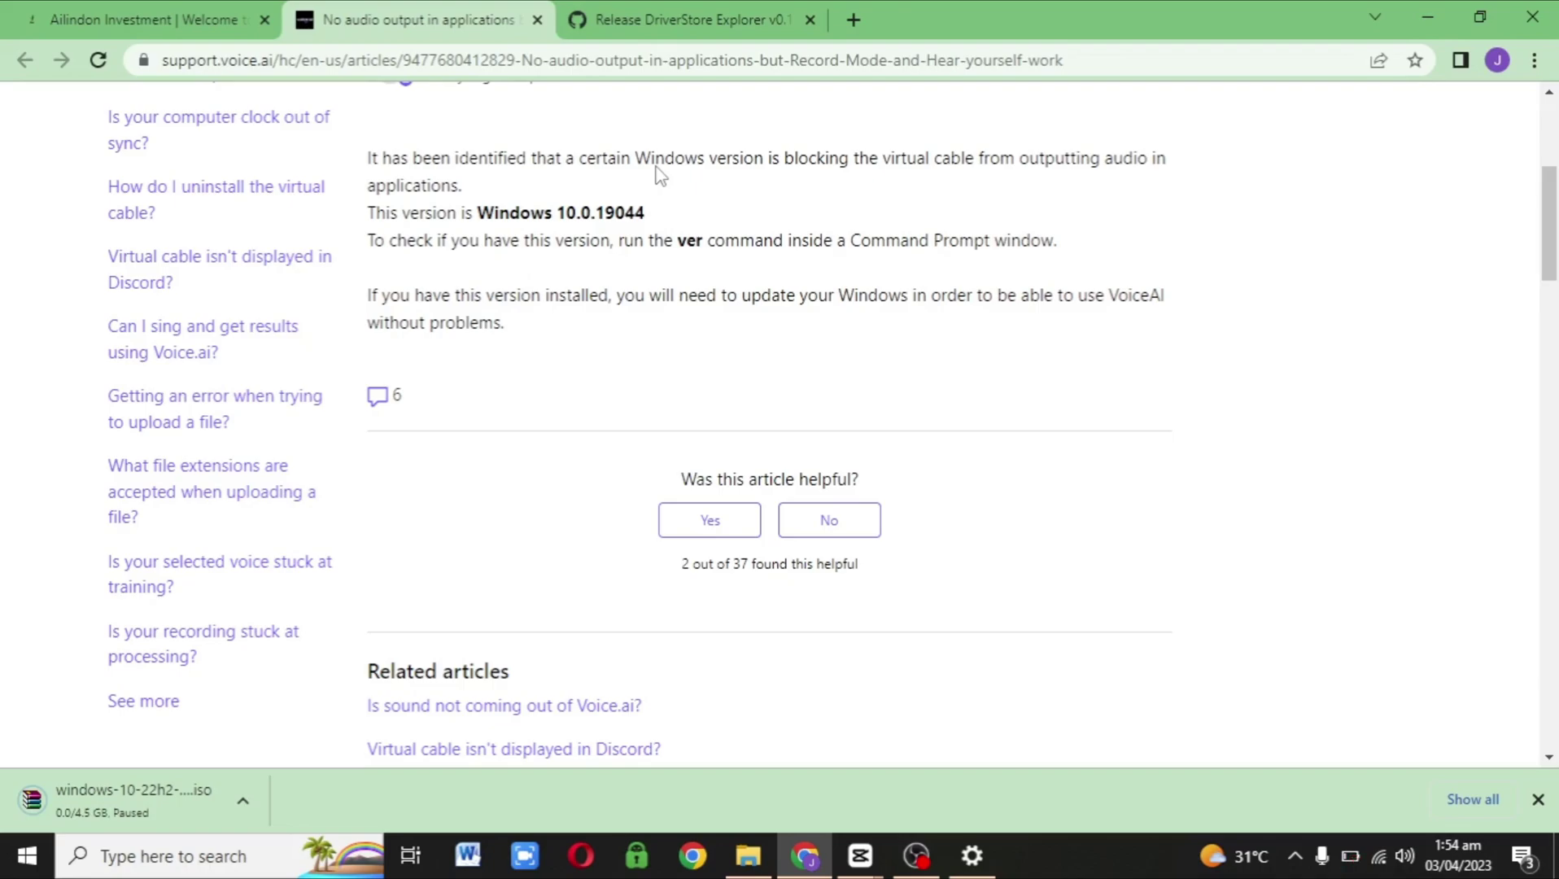